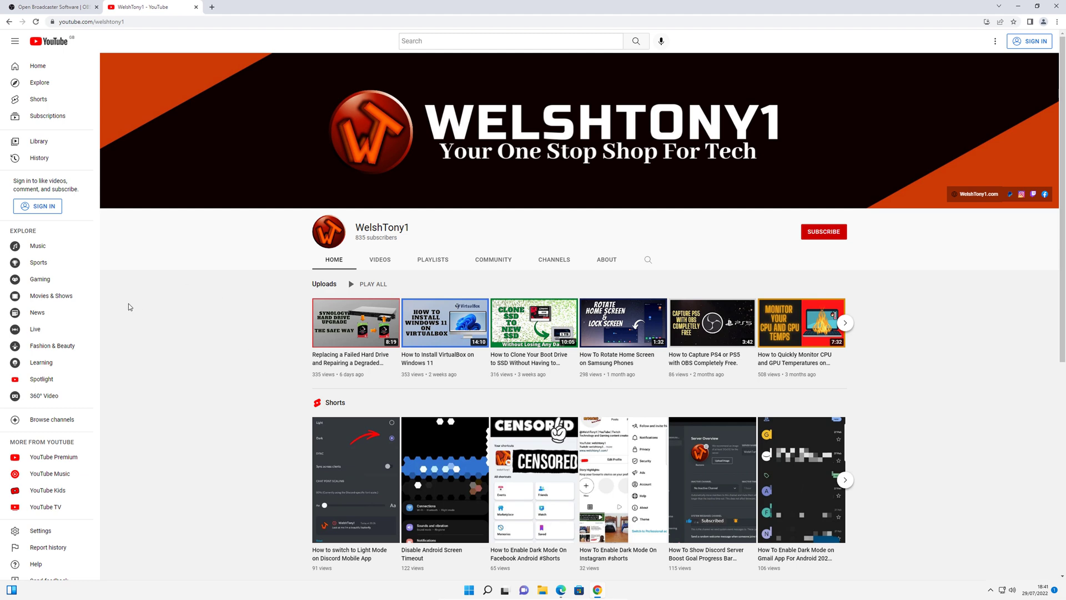
Download the OBS Studio 27.2.4 Windows installer from obsproject.com.
click(42, 4)
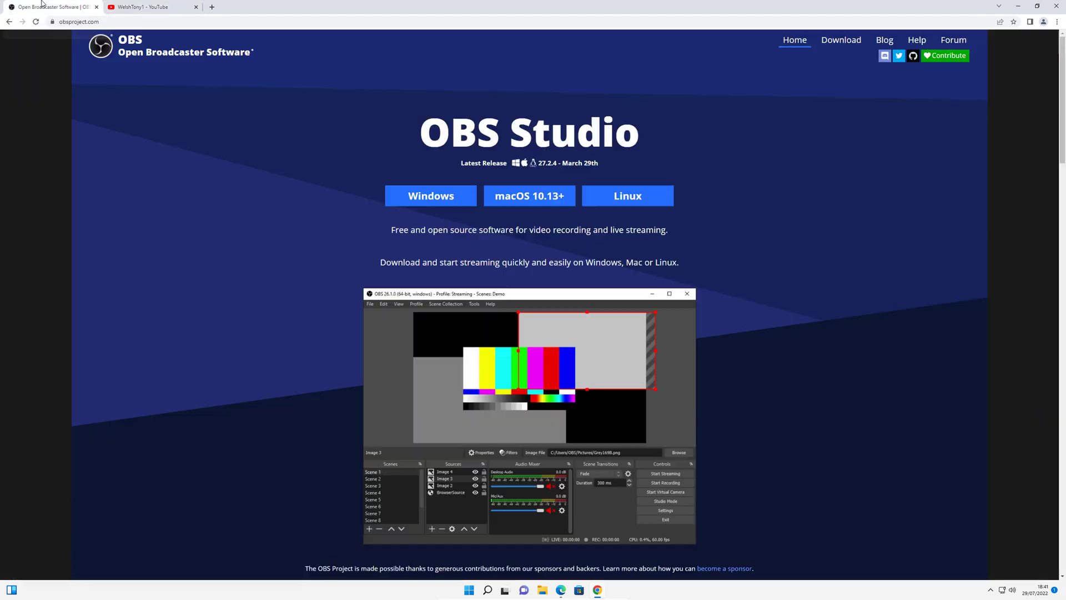
click(443, 198)
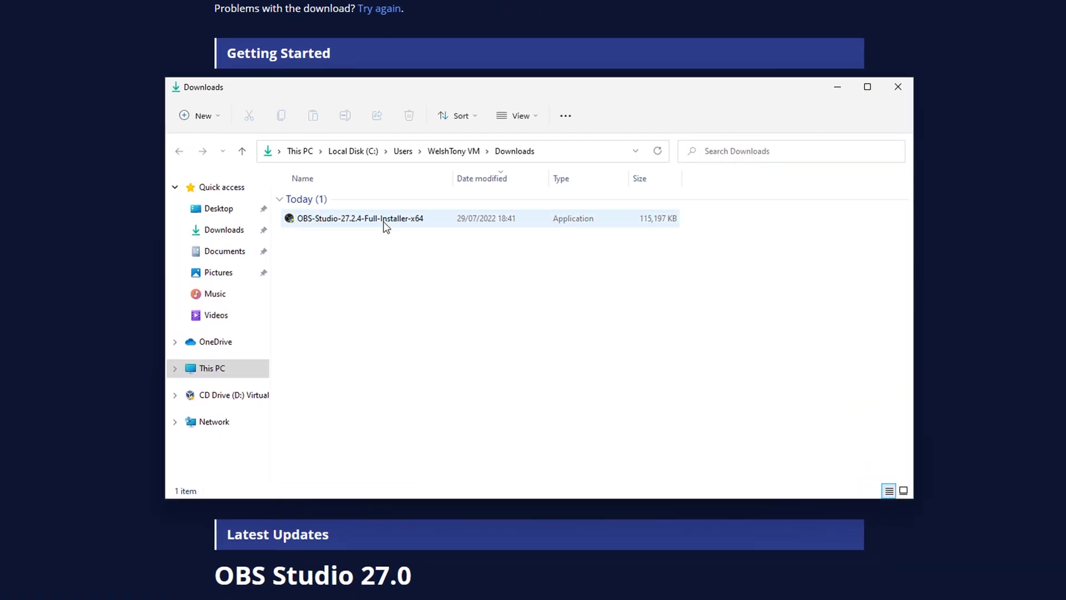
Run OBS-Studio-27.2.4-Full-Installer-x64 from Downloads and approve the User Account Control prompt.
double_click(383, 220)
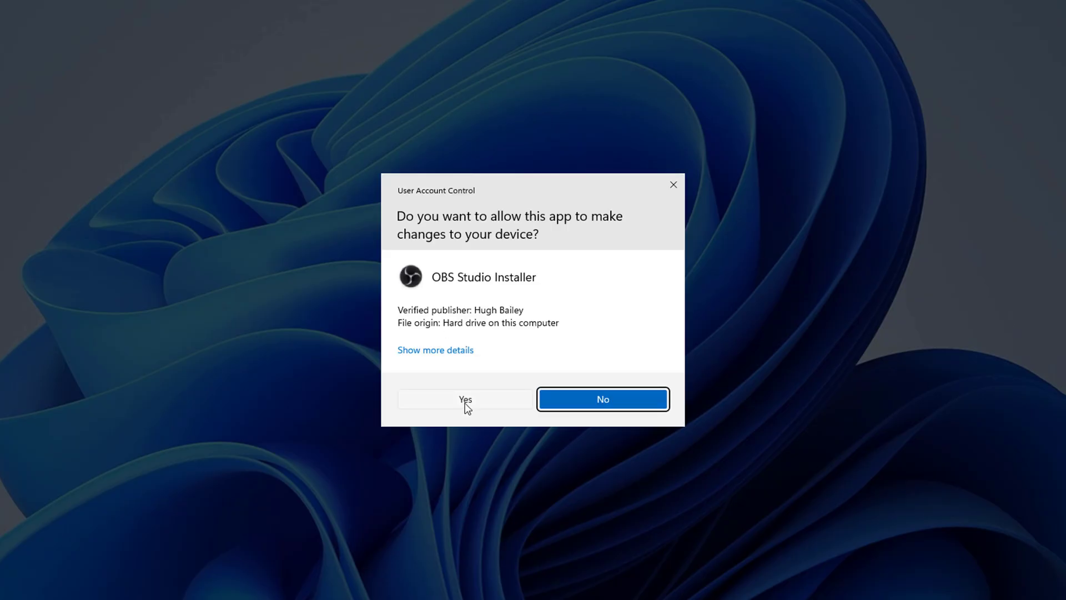
click(466, 399)
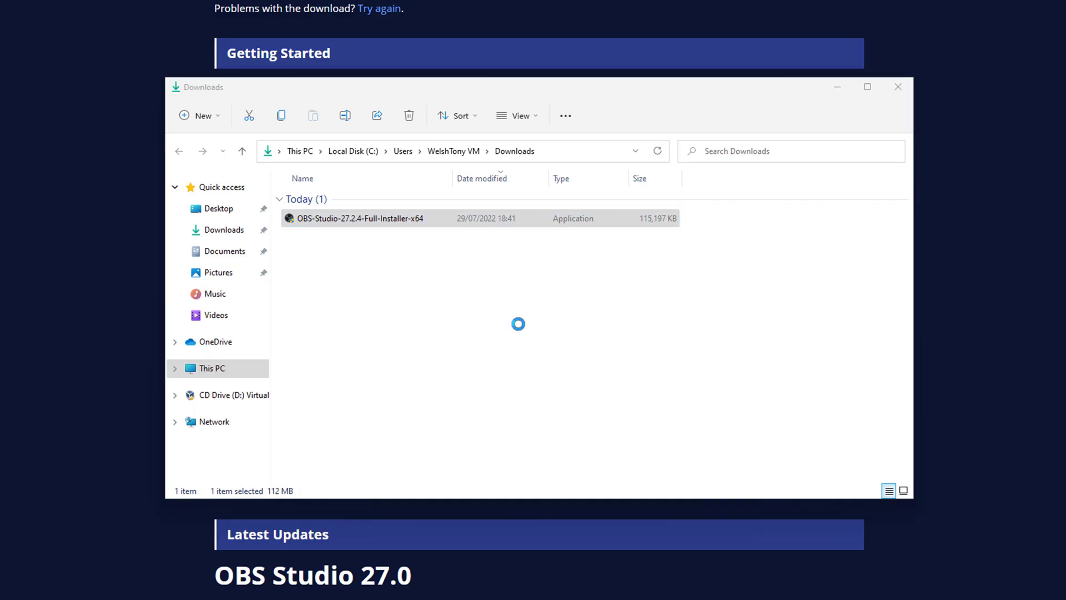
Install OBS Studio 27.2.4 into the default C:\Program Files\obs-studio folder with Launch OBS Studio ticked.
click(611, 397)
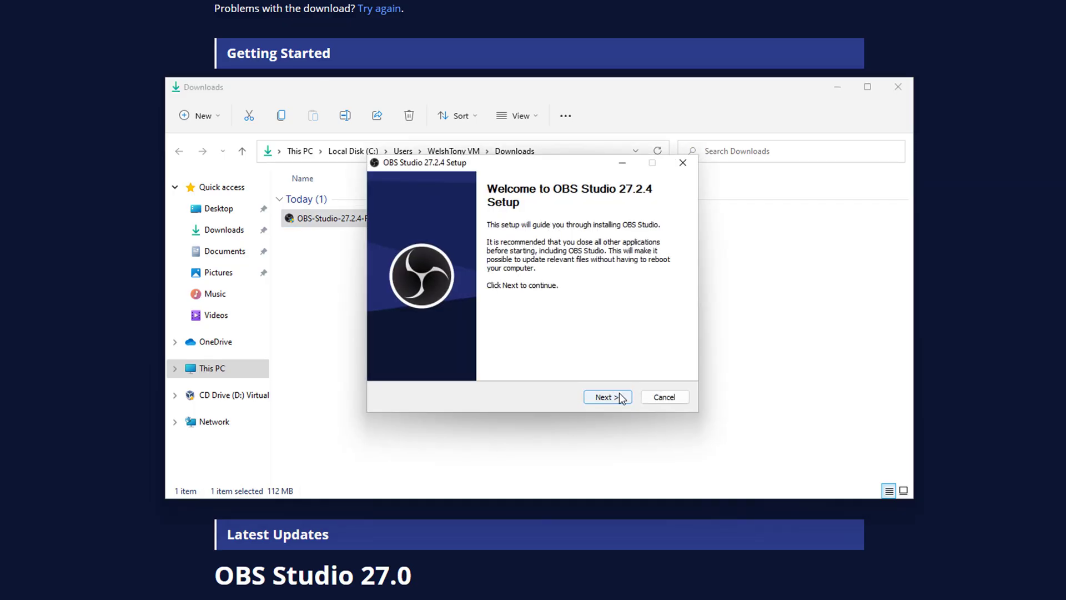
click(617, 399)
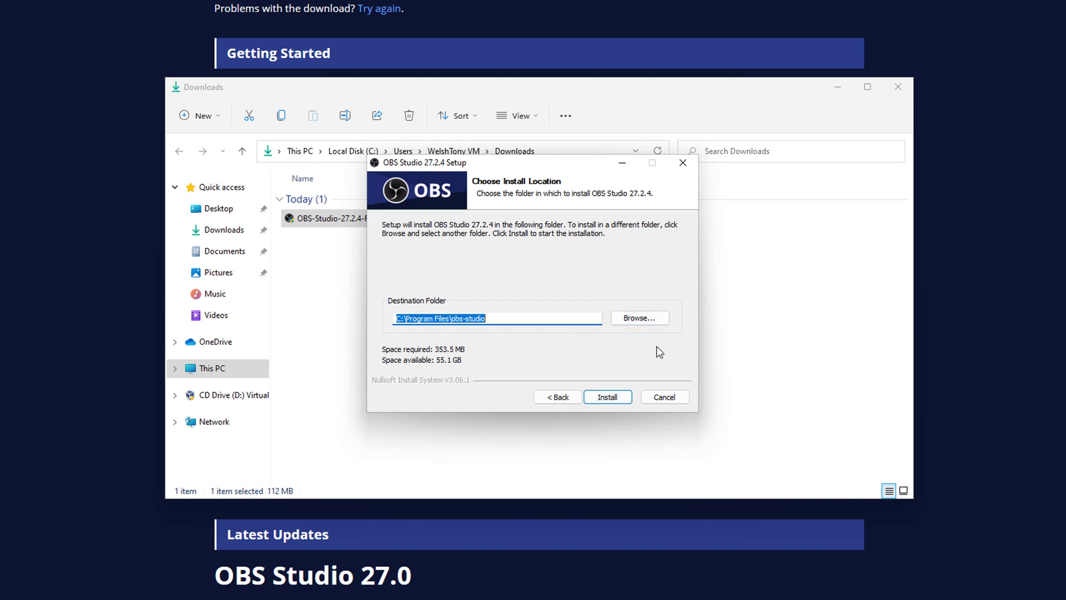
click(652, 319)
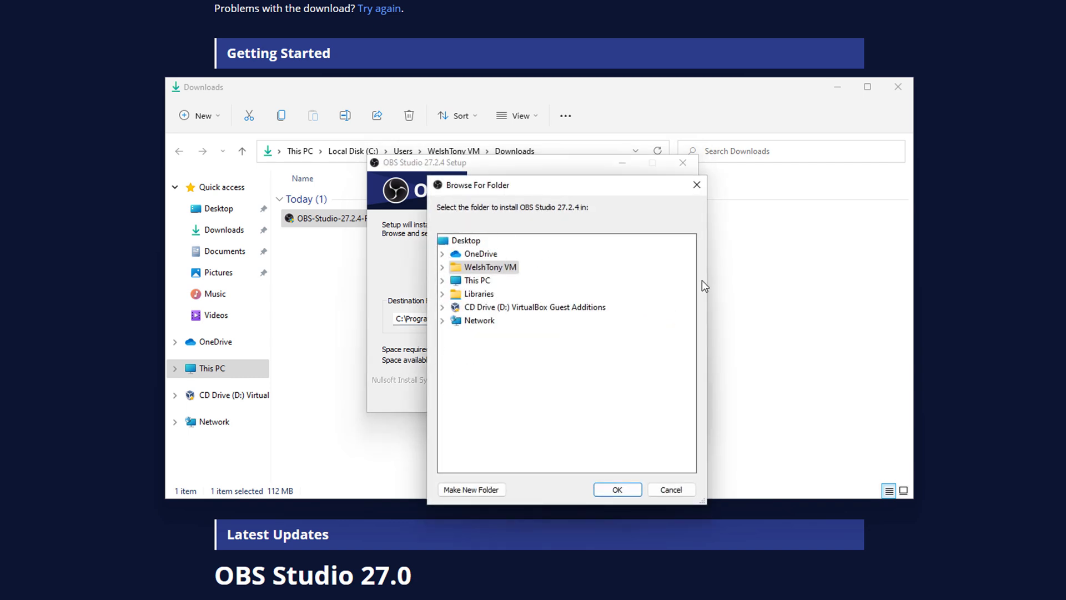
click(697, 184)
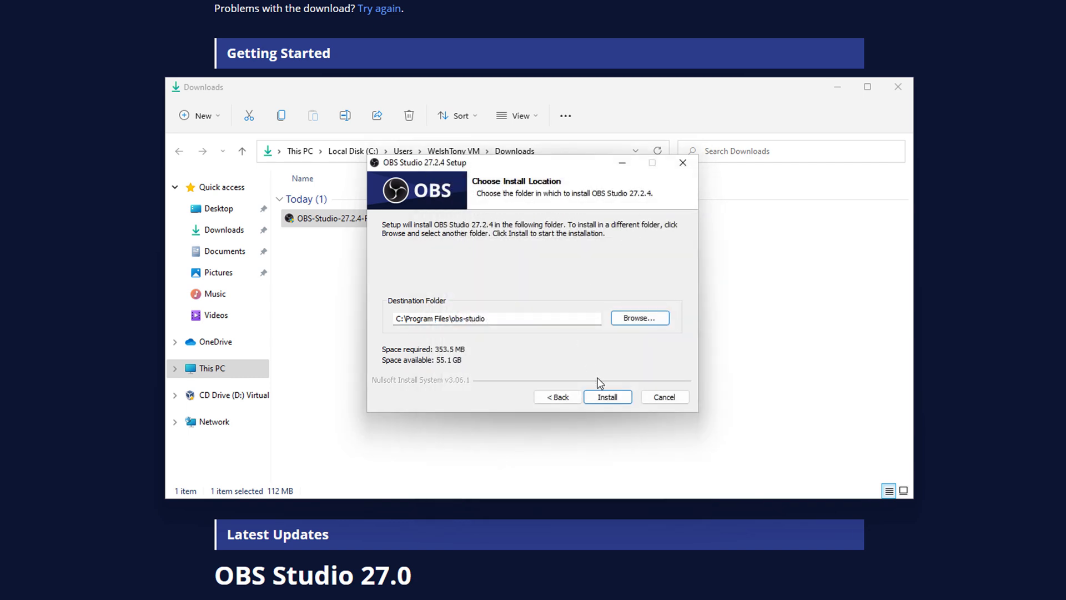
click(608, 397)
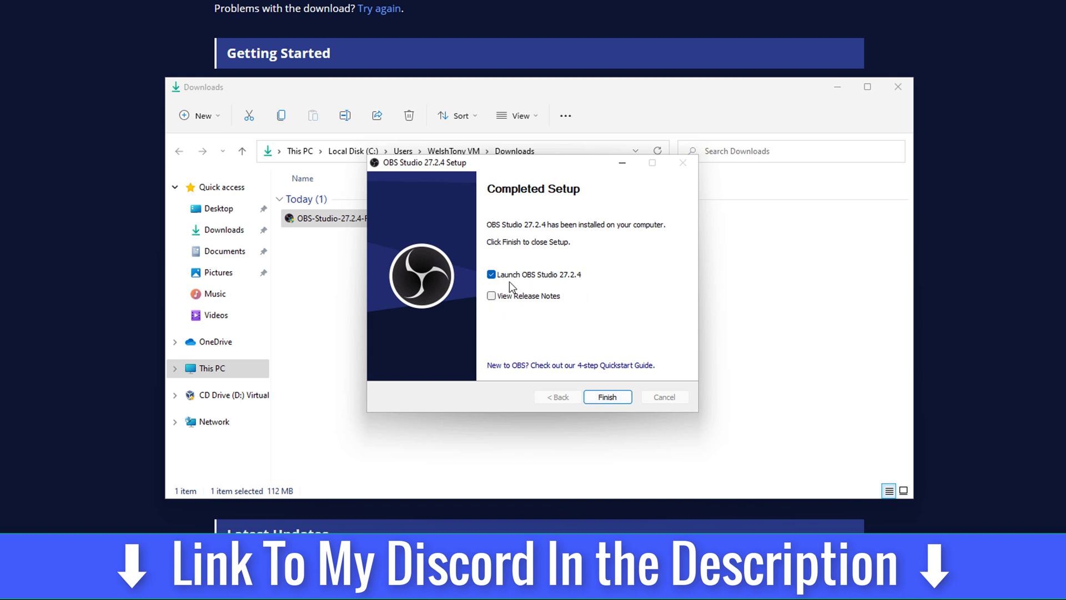
click(619, 398)
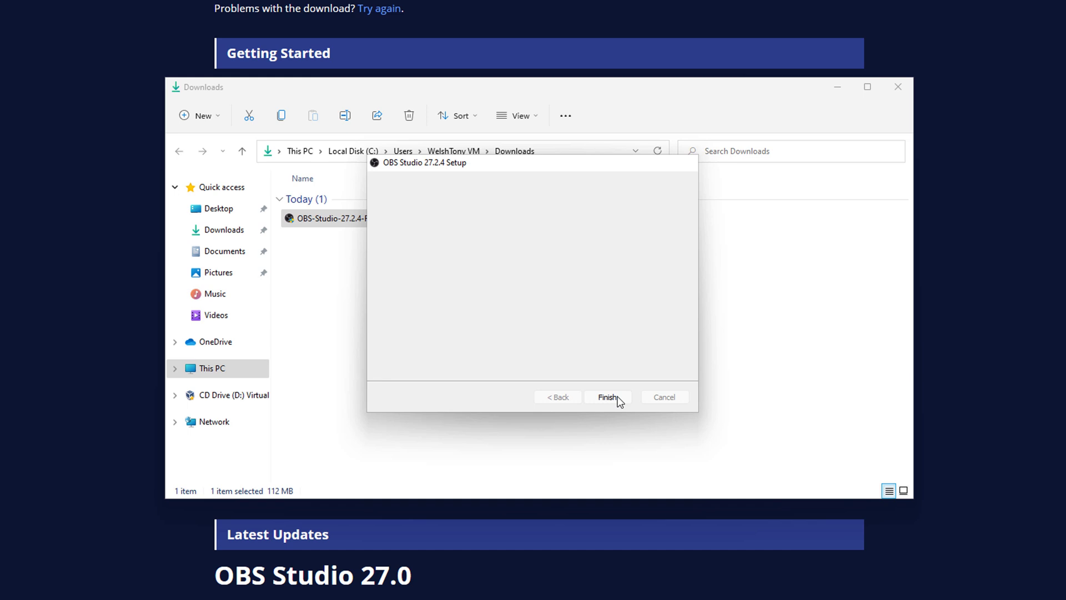
Choose 'Optimise just for recording, I will not be streaming' on the wizard's Usage Information page.
click(837, 87)
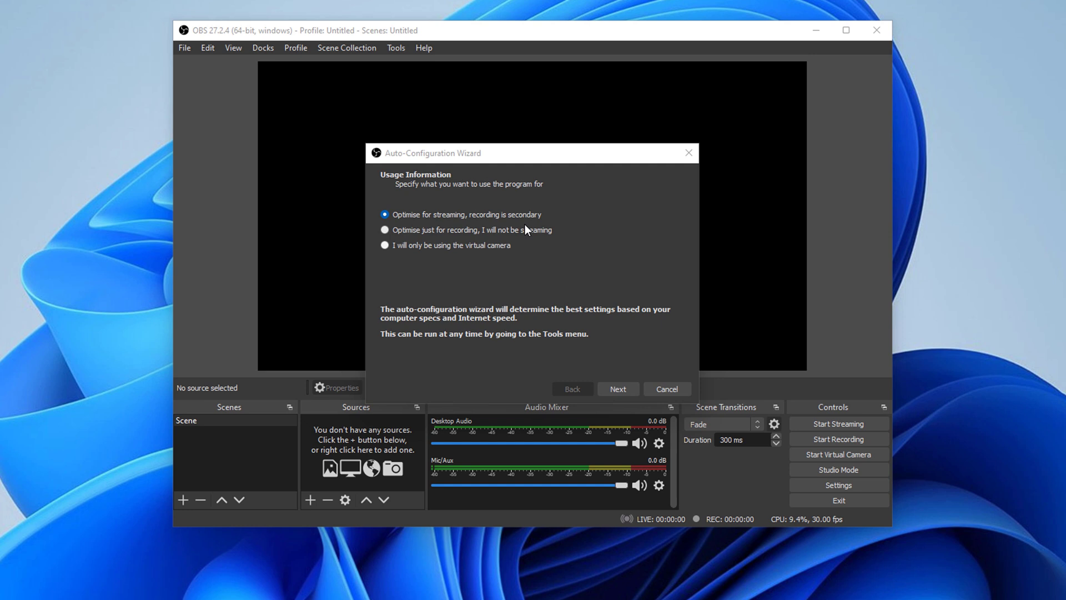
click(404, 231)
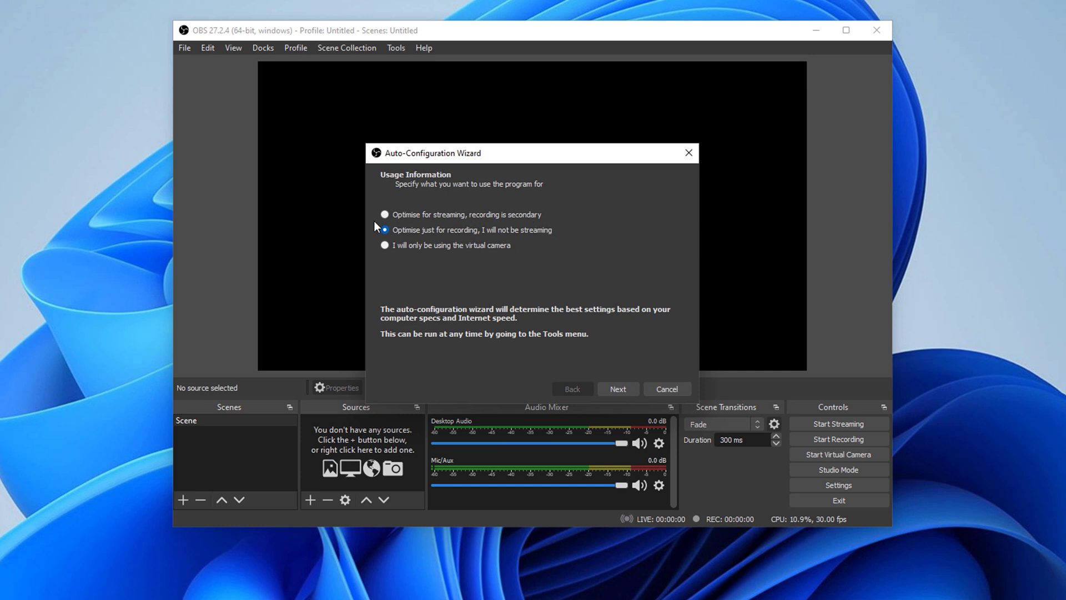
Keep the 1920x1080 base resolution and 'Either 60 or 30, but prefer 60' FPS, then run the test.
click(615, 389)
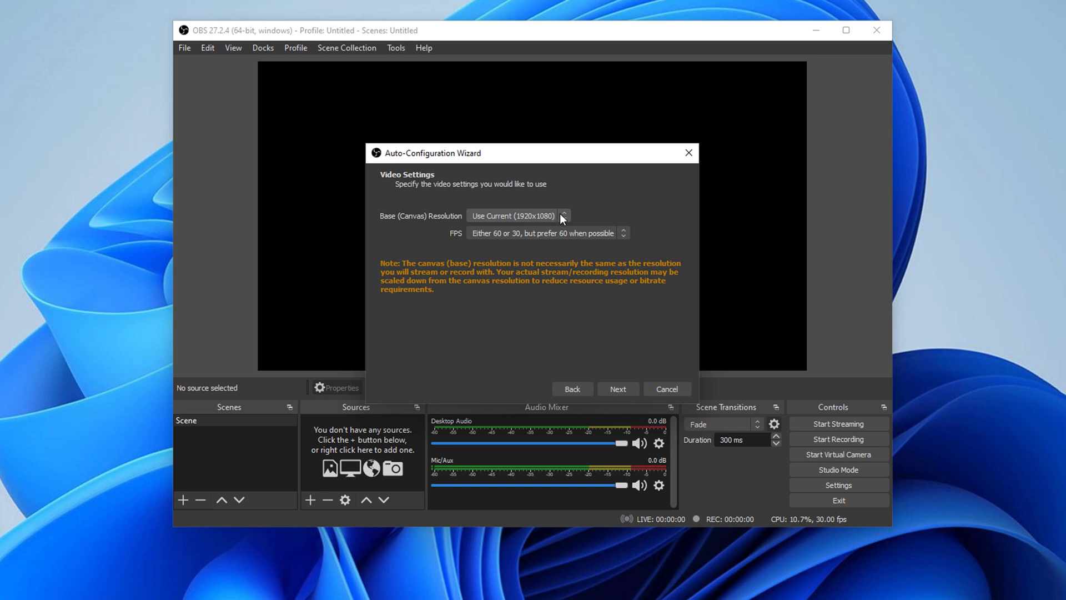
click(488, 236)
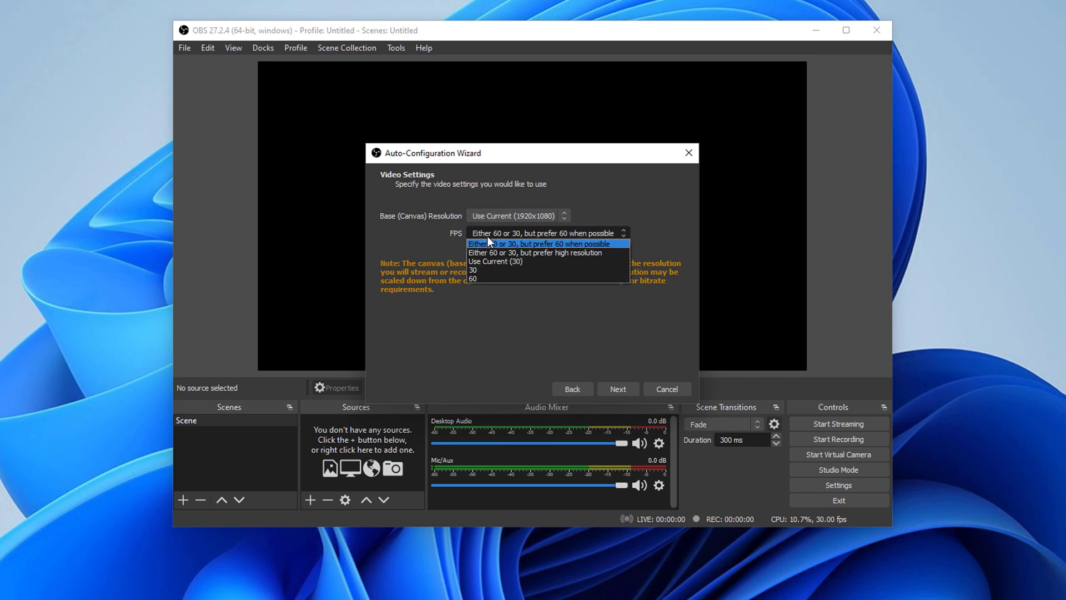
click(532, 243)
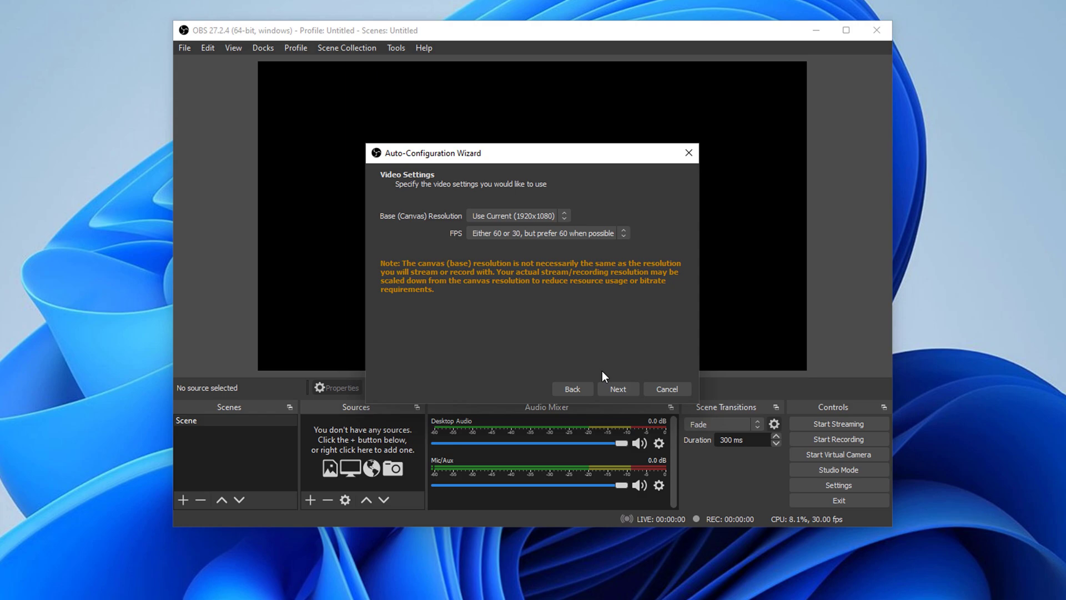
click(620, 392)
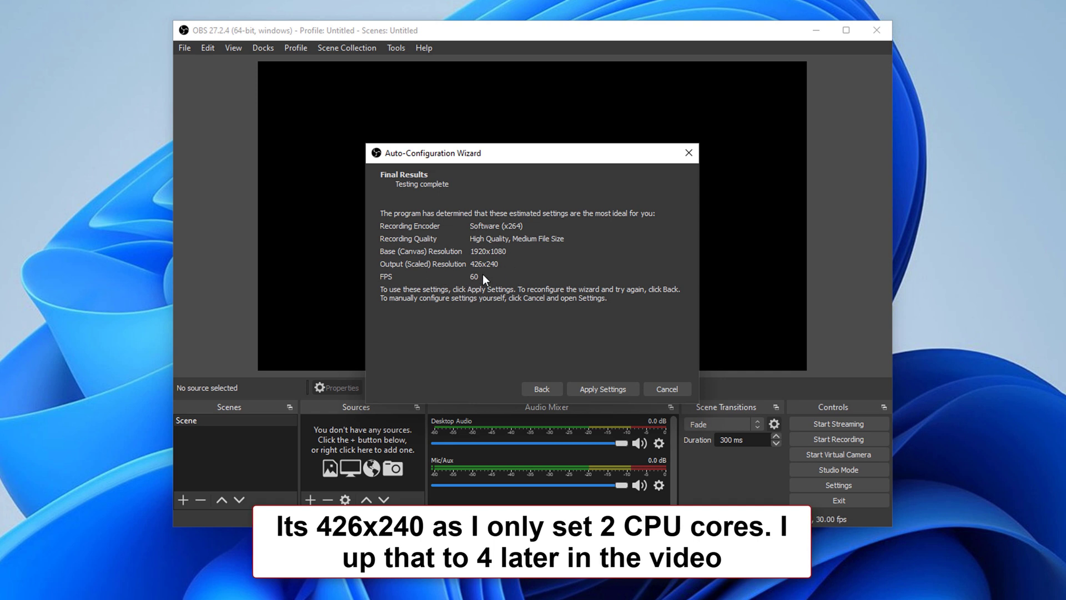
Apply the recommended settings (x264, 1920x1080 base, 60 FPS) and return to the OBS main window.
click(611, 388)
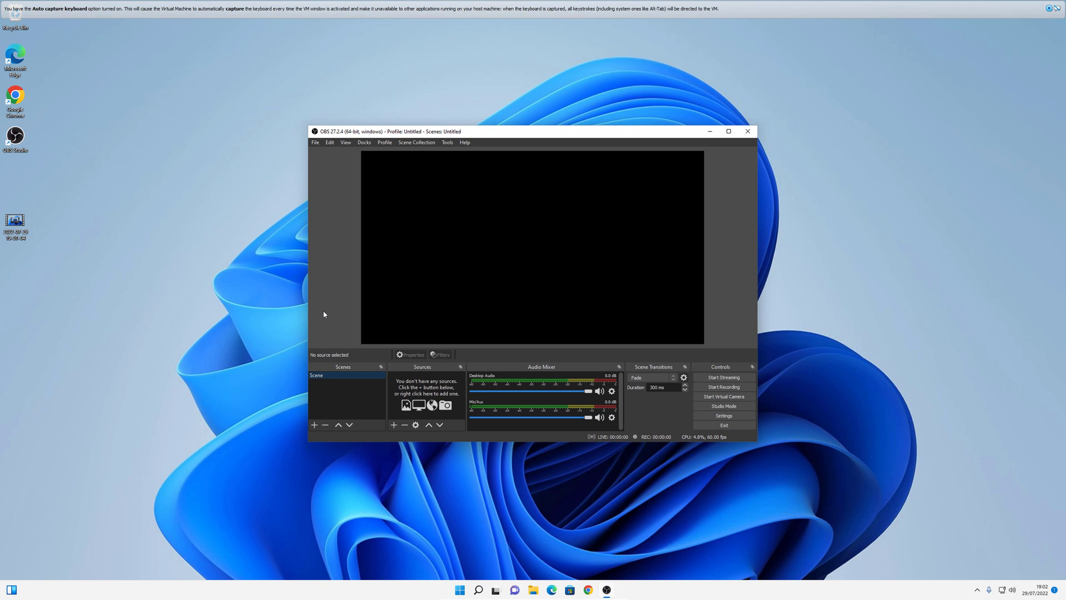
click(15, 223)
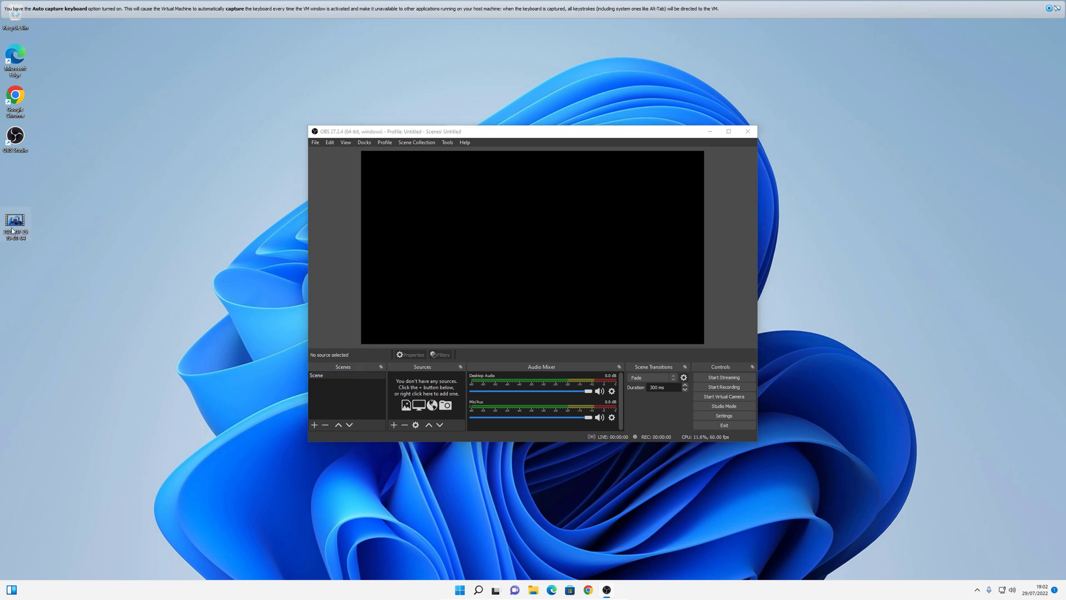
click(353, 400)
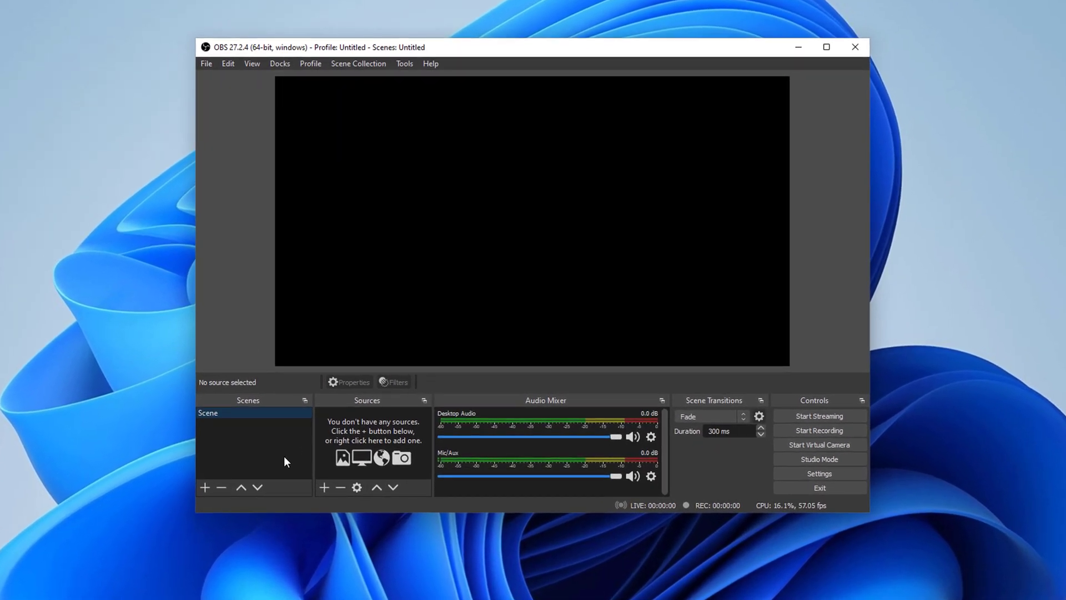
In the Output settings, review the Desktop recording path and keep mkv as the recording format.
click(820, 474)
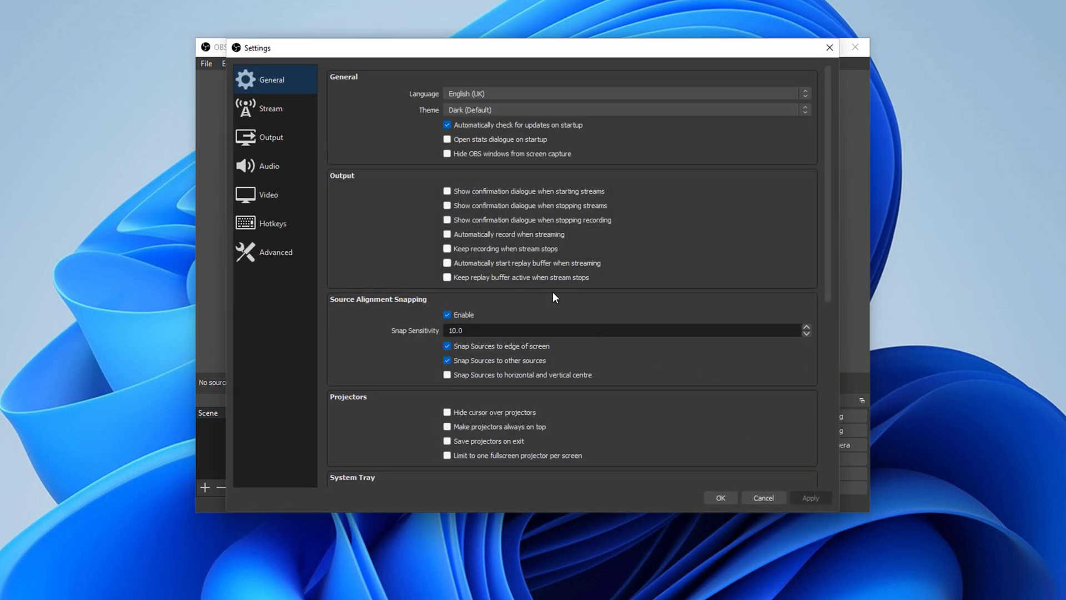
click(263, 133)
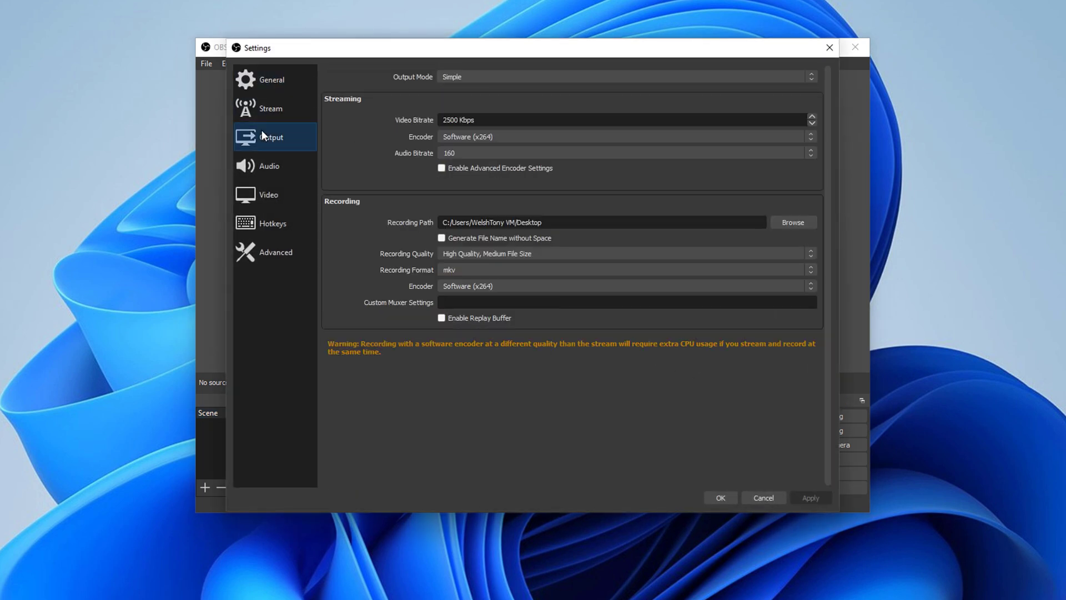
drag(444, 222, 548, 222)
click(557, 222)
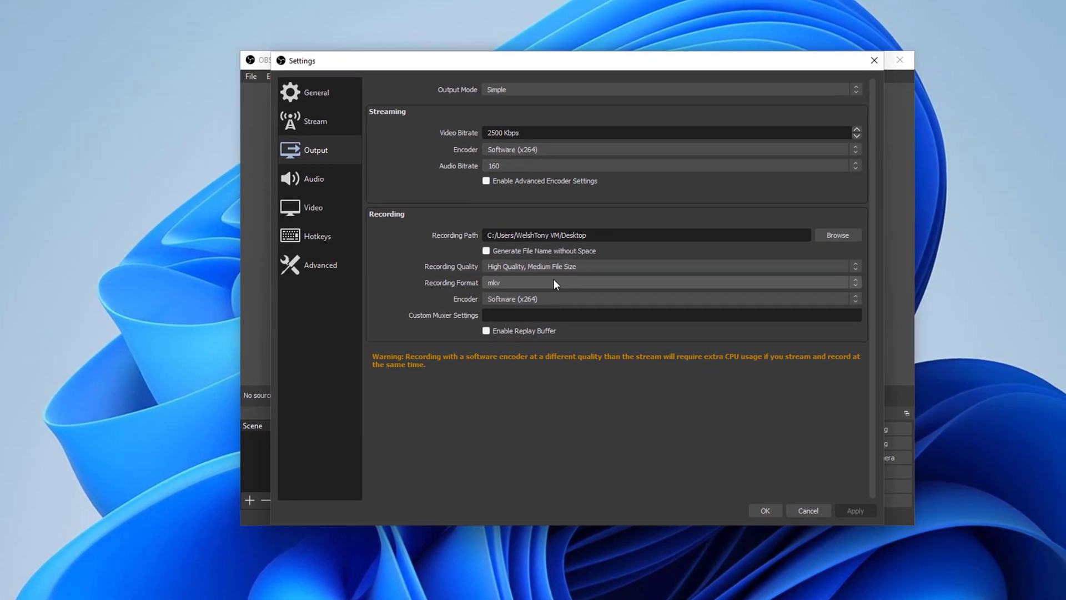
click(529, 282)
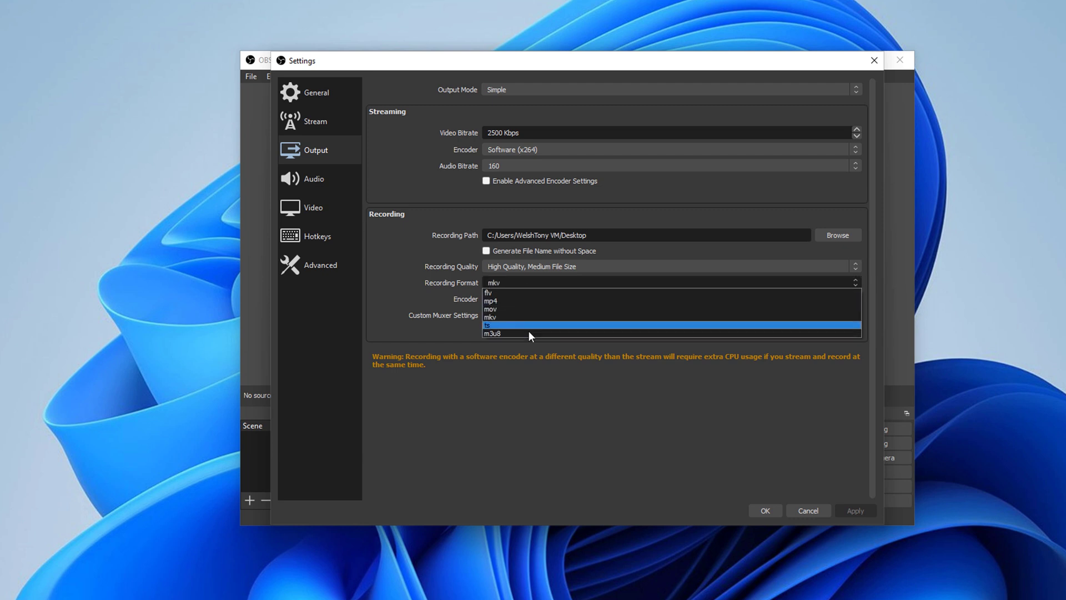
click(512, 316)
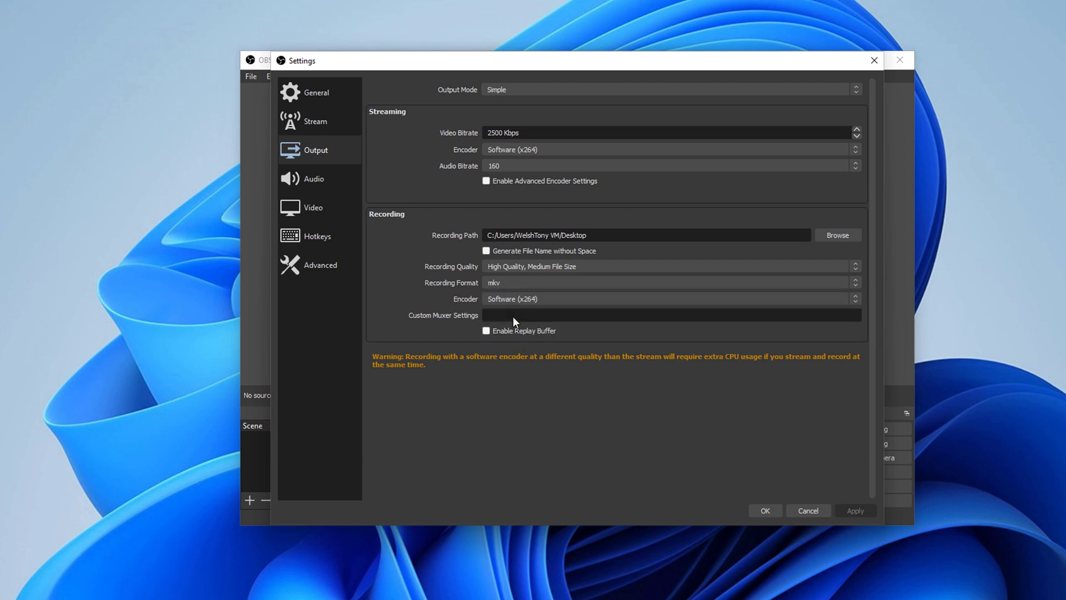
click(757, 282)
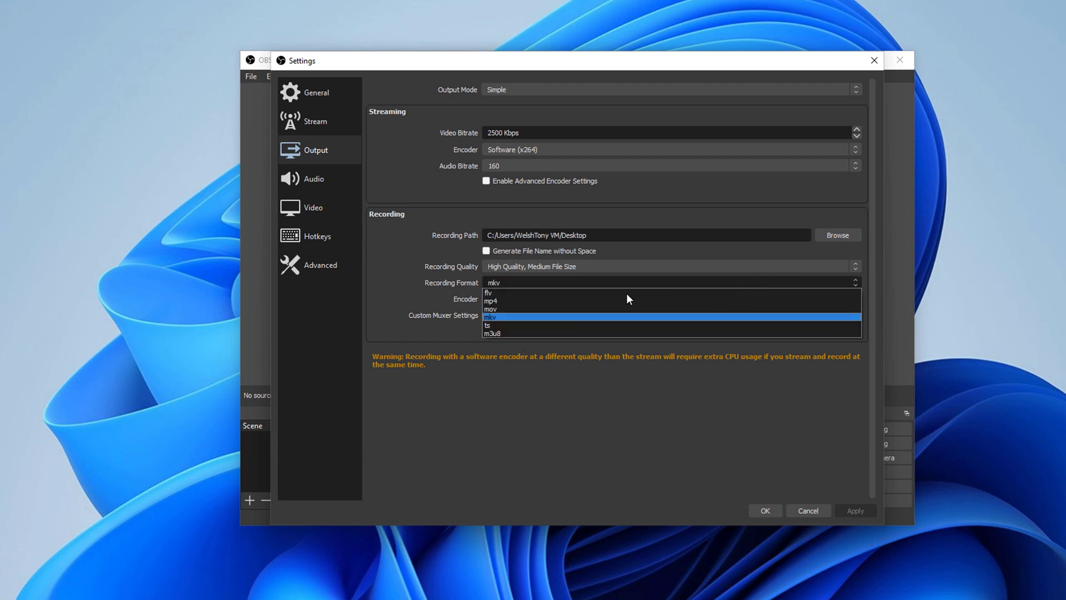
click(555, 317)
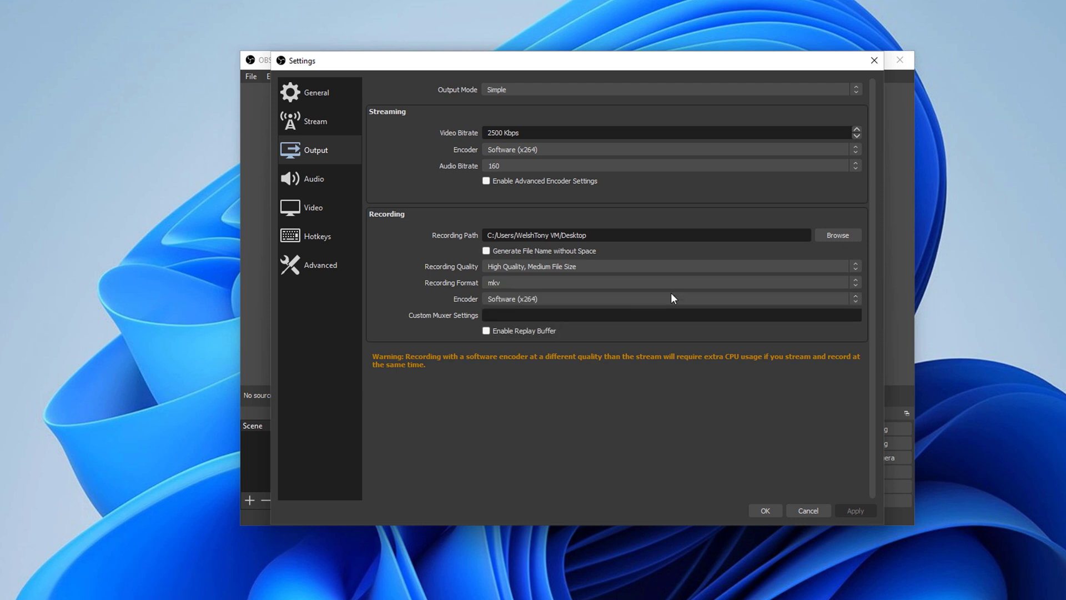
Keep the recording quality at High Quality, Medium File Size.
click(802, 267)
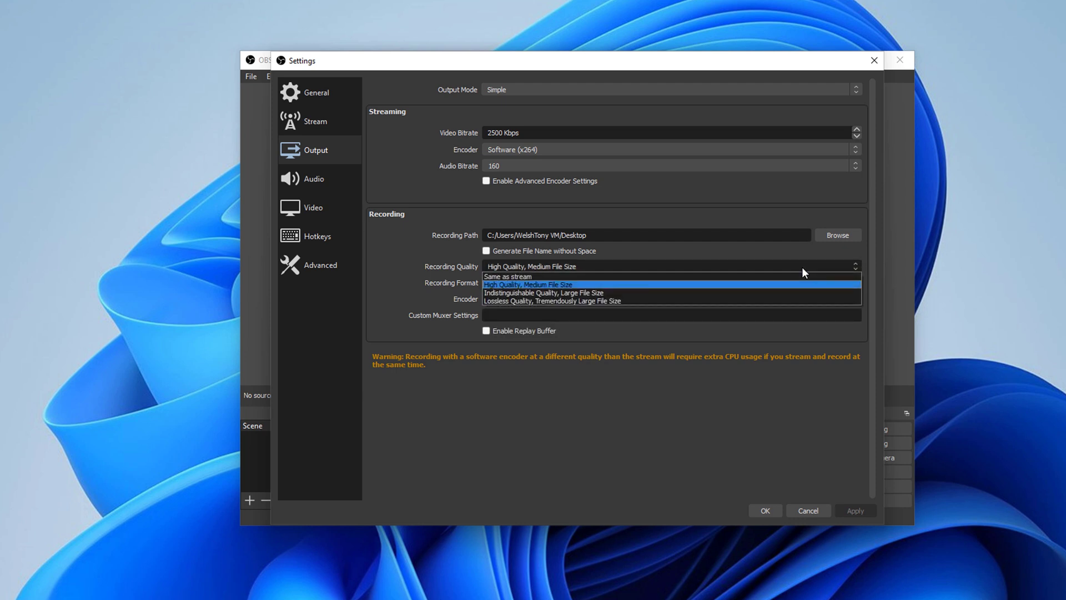
click(667, 381)
click(625, 267)
click(559, 284)
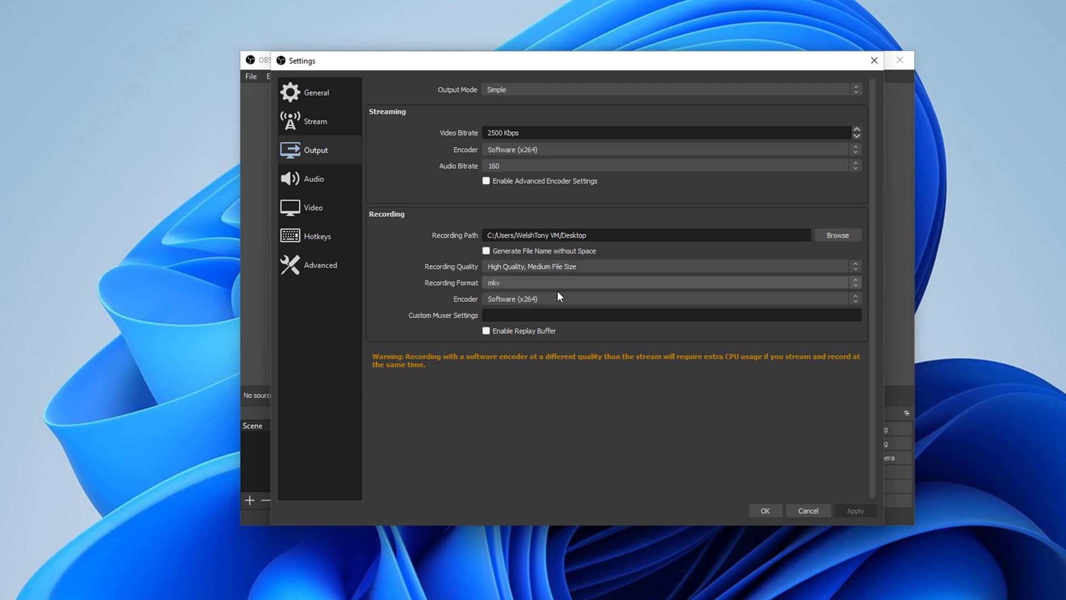
Set the video Output (Scaled) Resolution to 1280x720.
click(319, 179)
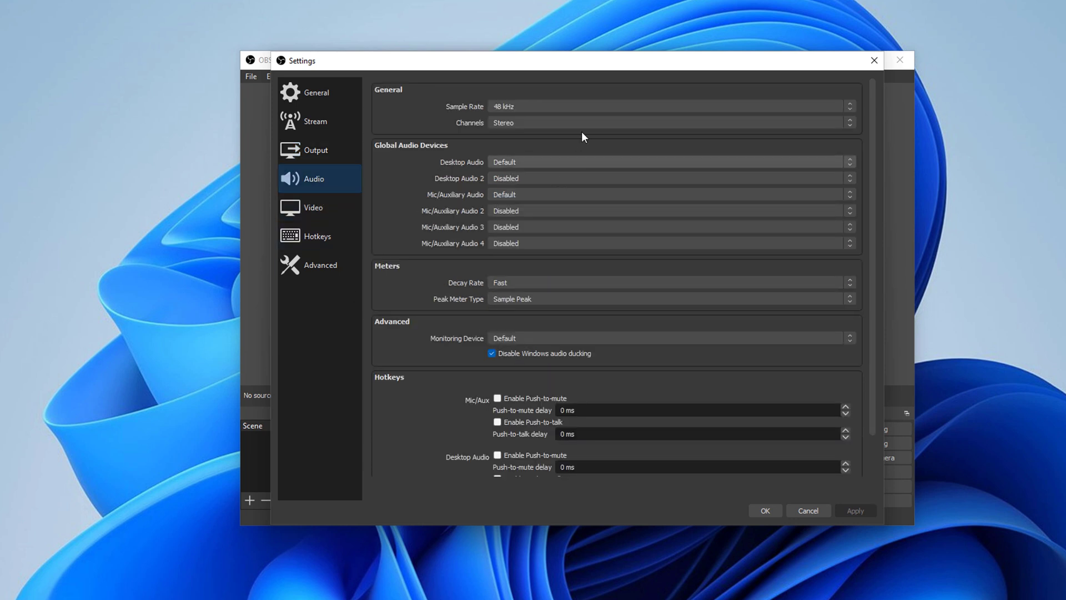
click(299, 206)
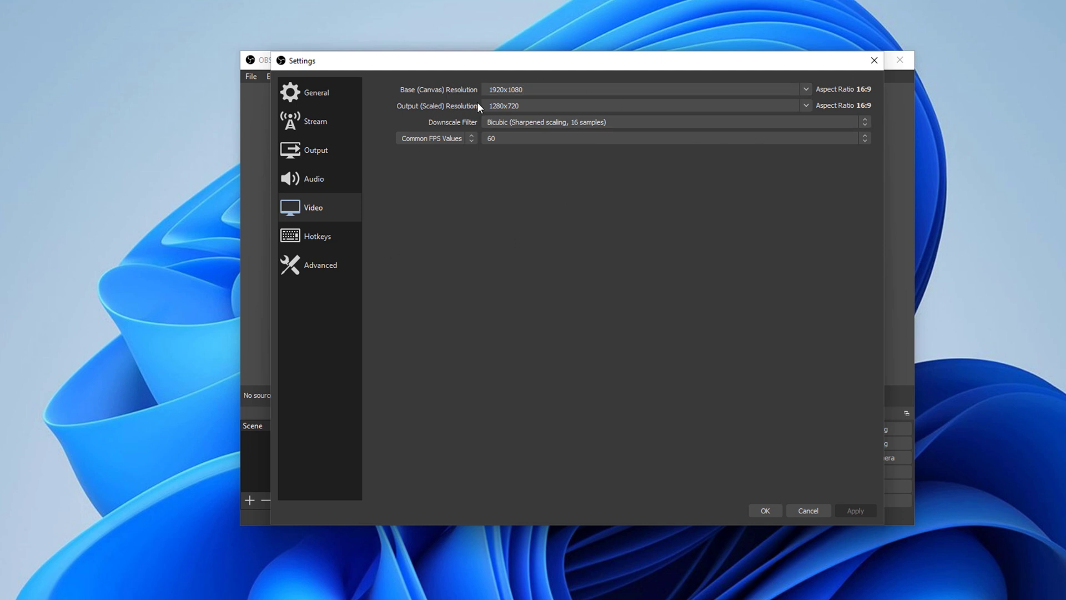
click(806, 105)
click(606, 115)
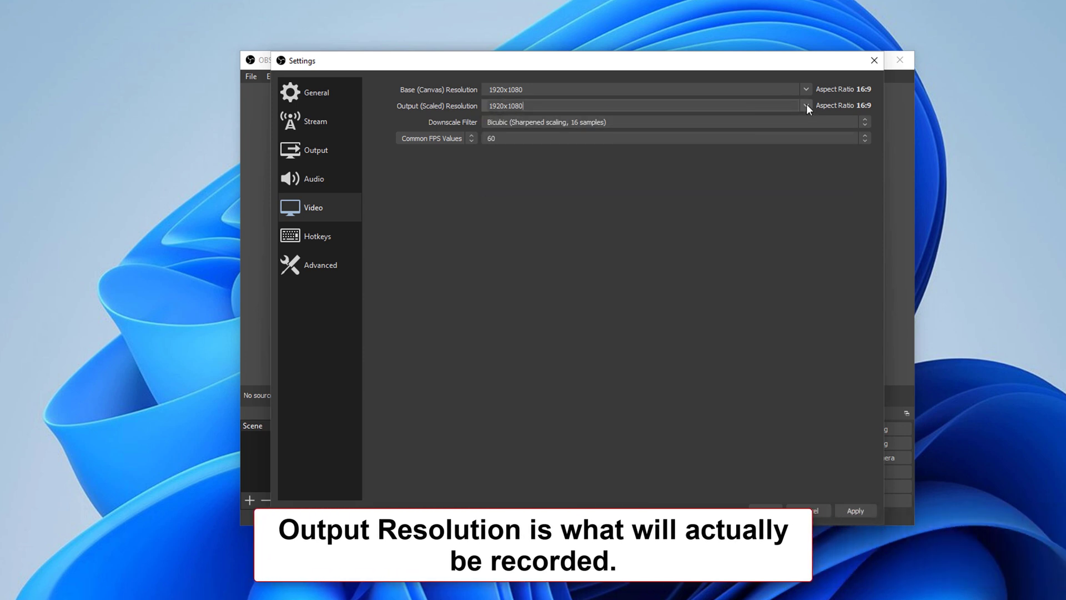
click(806, 104)
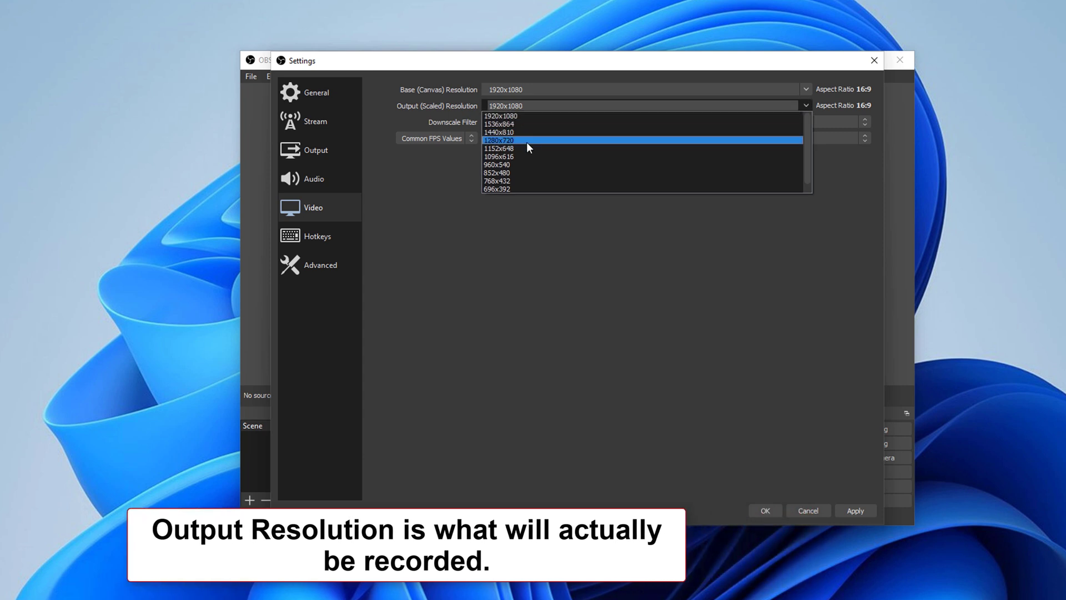
click(526, 141)
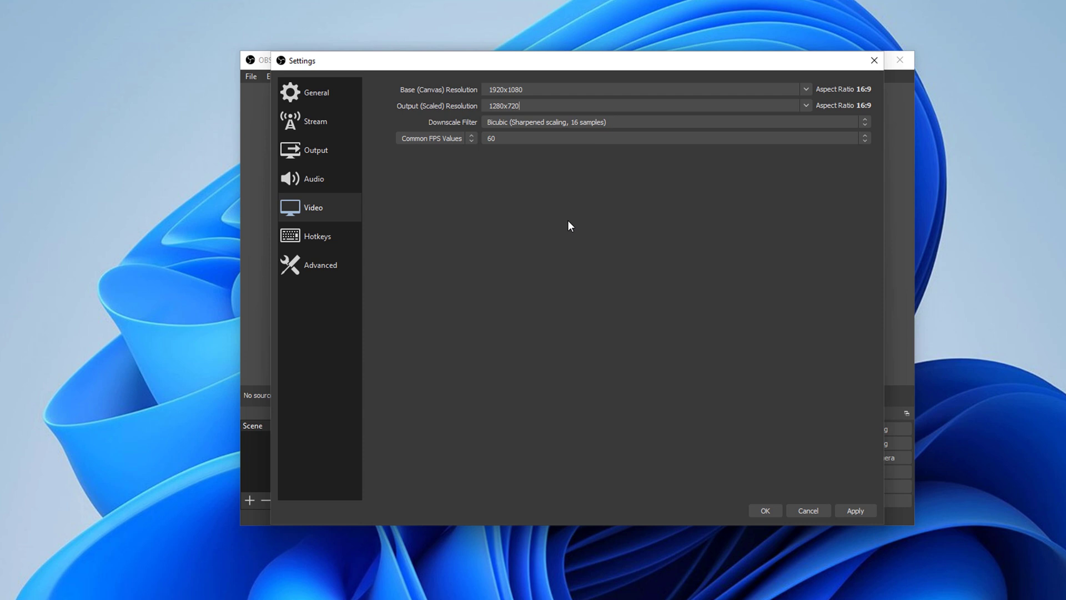
Set Common FPS Values to 30, then apply and close the settings.
click(540, 139)
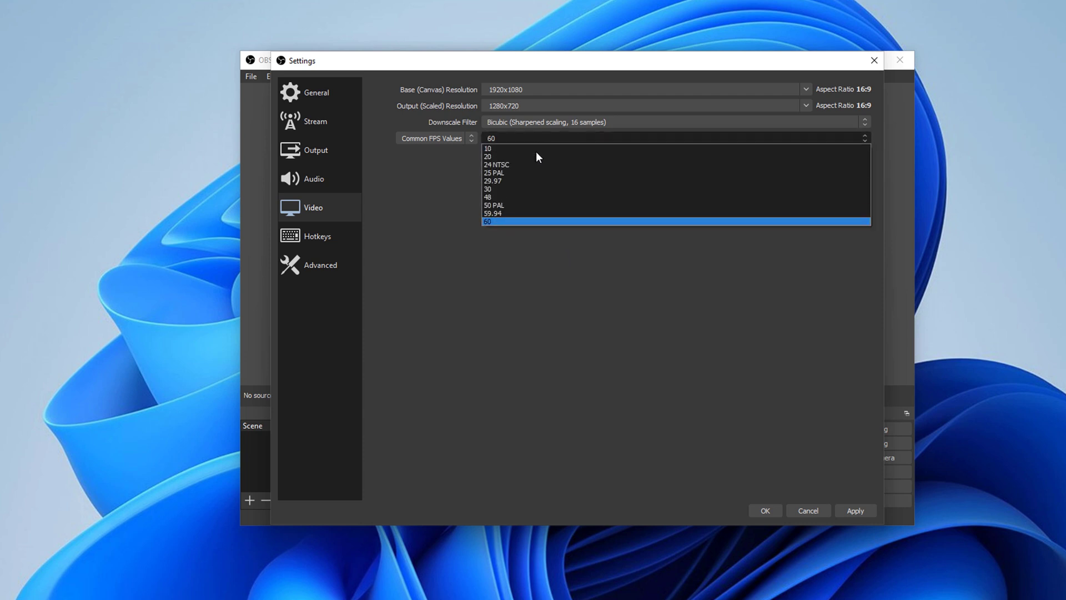
click(505, 189)
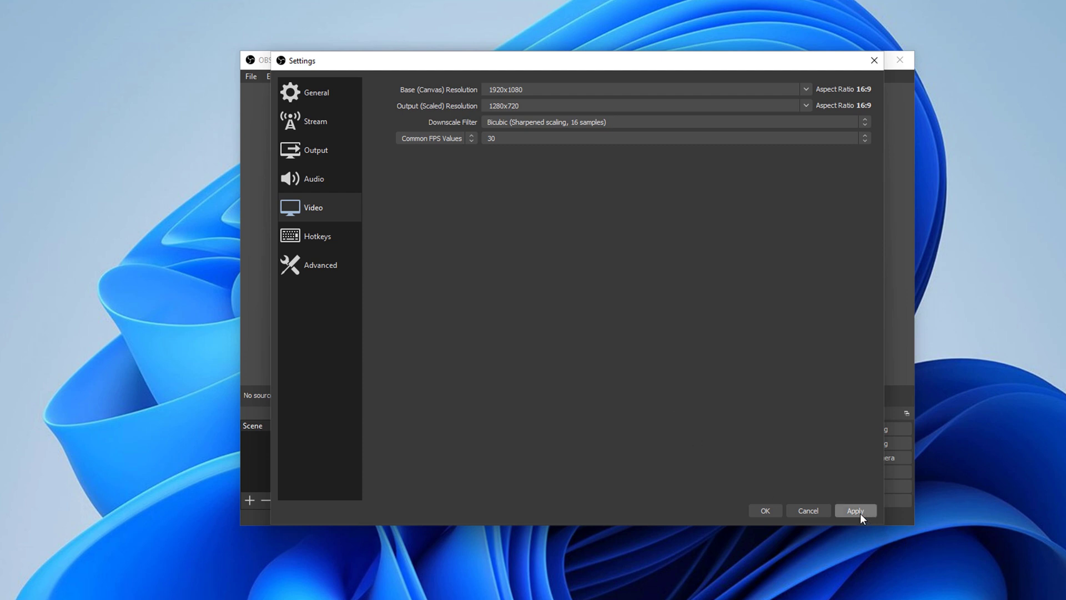
click(542, 139)
click(523, 303)
click(858, 511)
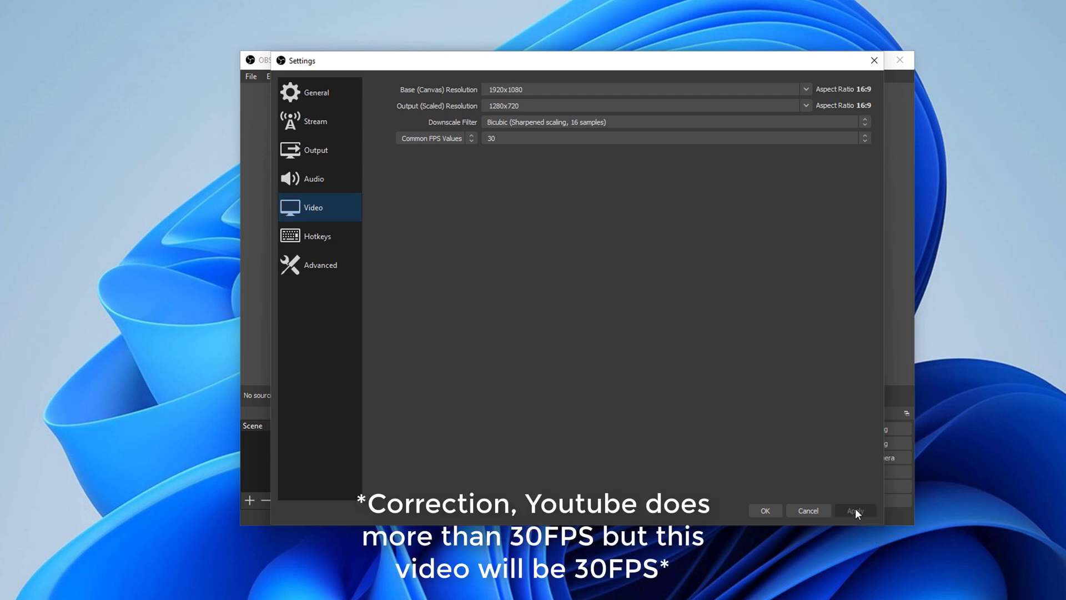
click(777, 508)
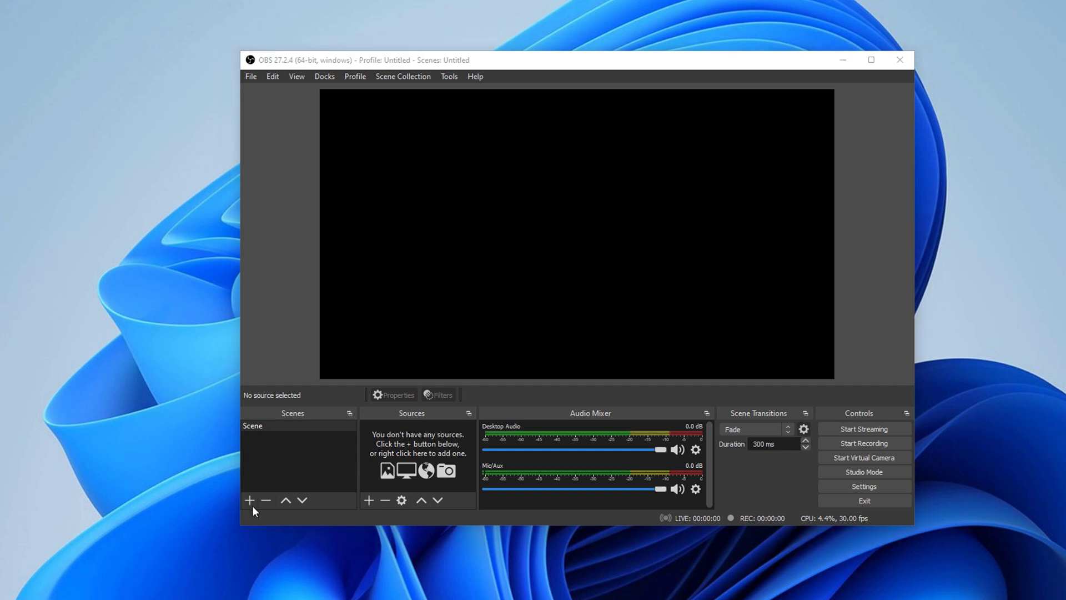
Create a scene named 'Desktop' in place of the suggested name 'Scene 2'.
click(250, 501)
click(469, 302)
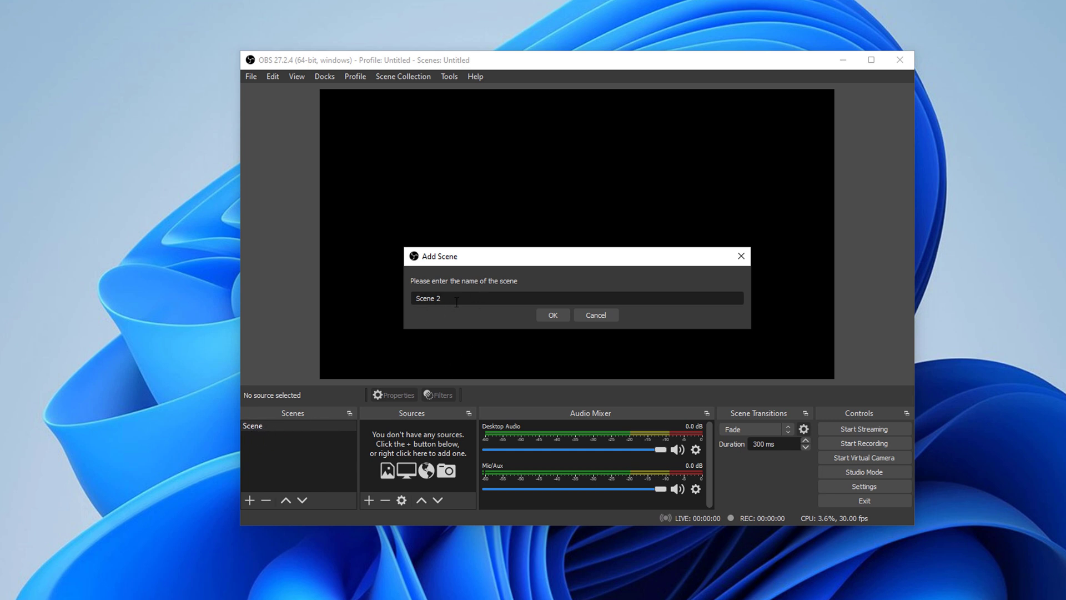
drag(473, 299, 391, 306)
text(Desktop)
click(548, 315)
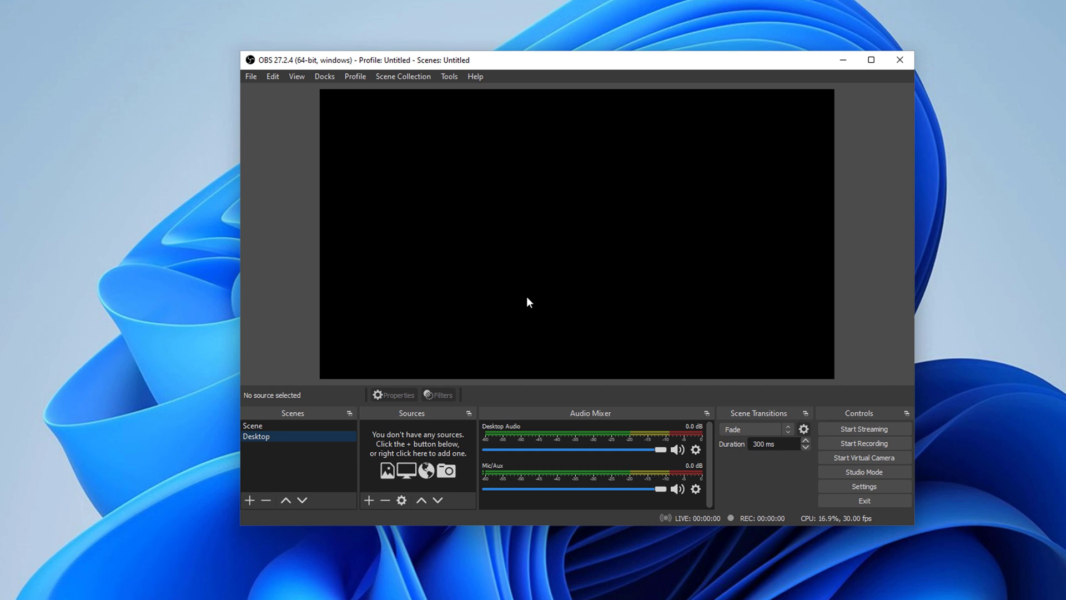
Remove the default 'Scene' from the Scenes list and confirm the deletion.
click(260, 426)
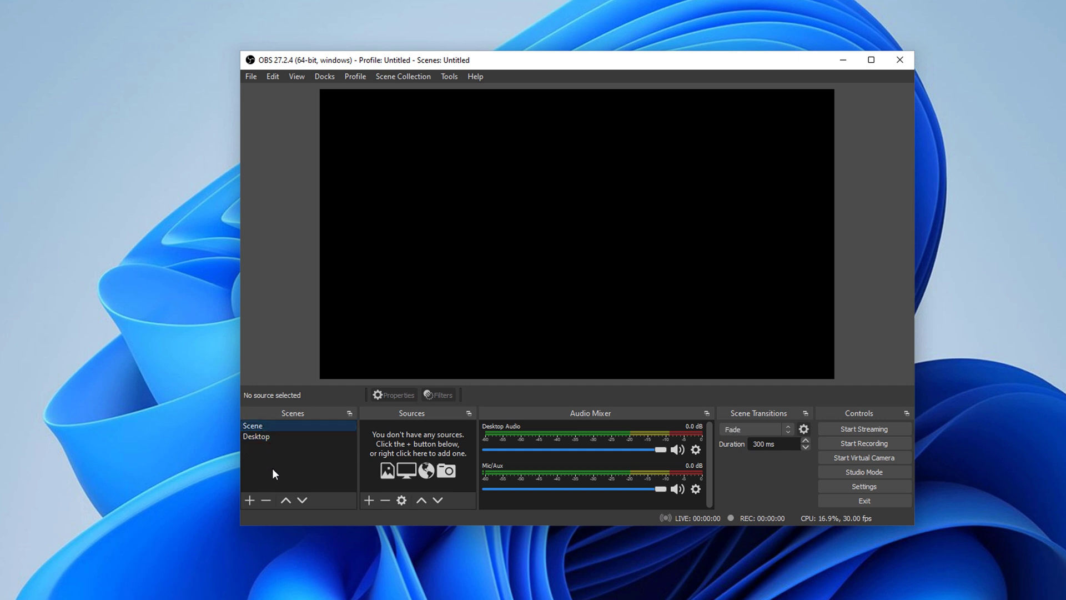
click(265, 502)
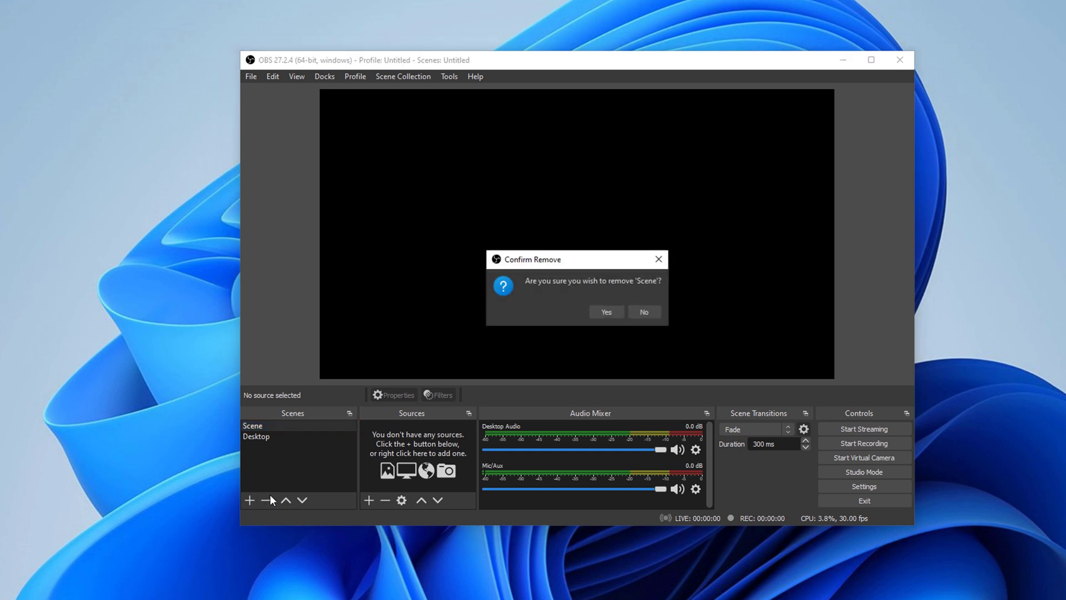
click(598, 312)
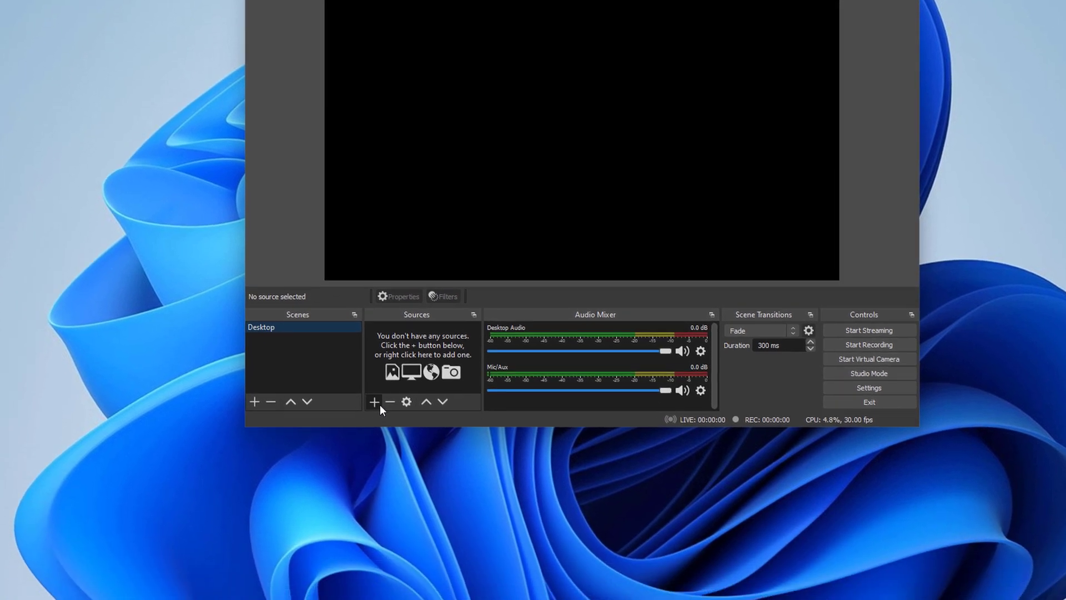
Create a new Display Capture source in the Desktop scene, keeping its default name.
click(375, 504)
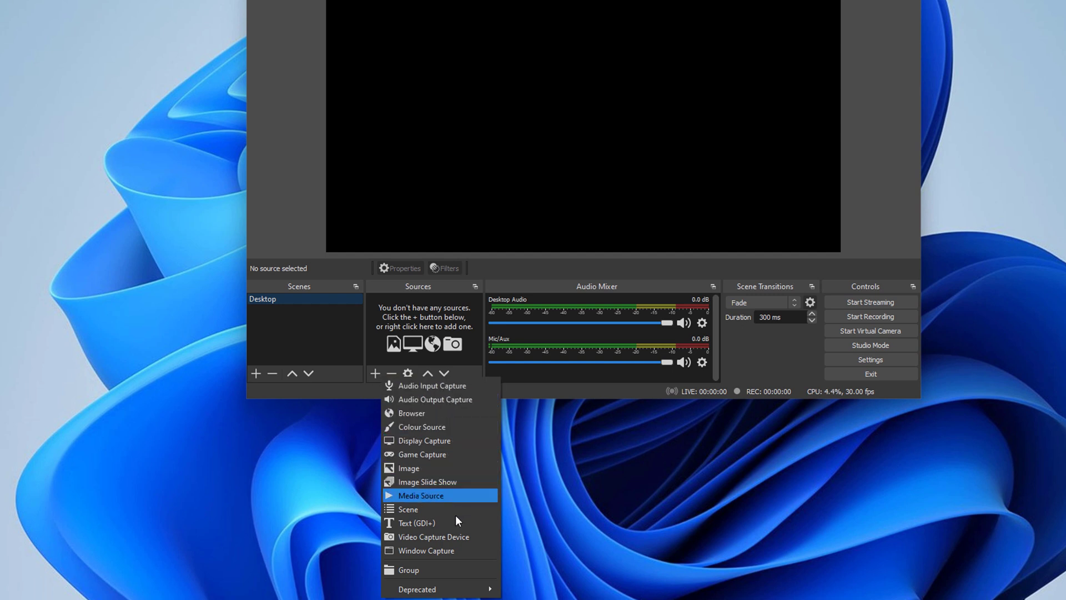
mouse_move(475, 595)
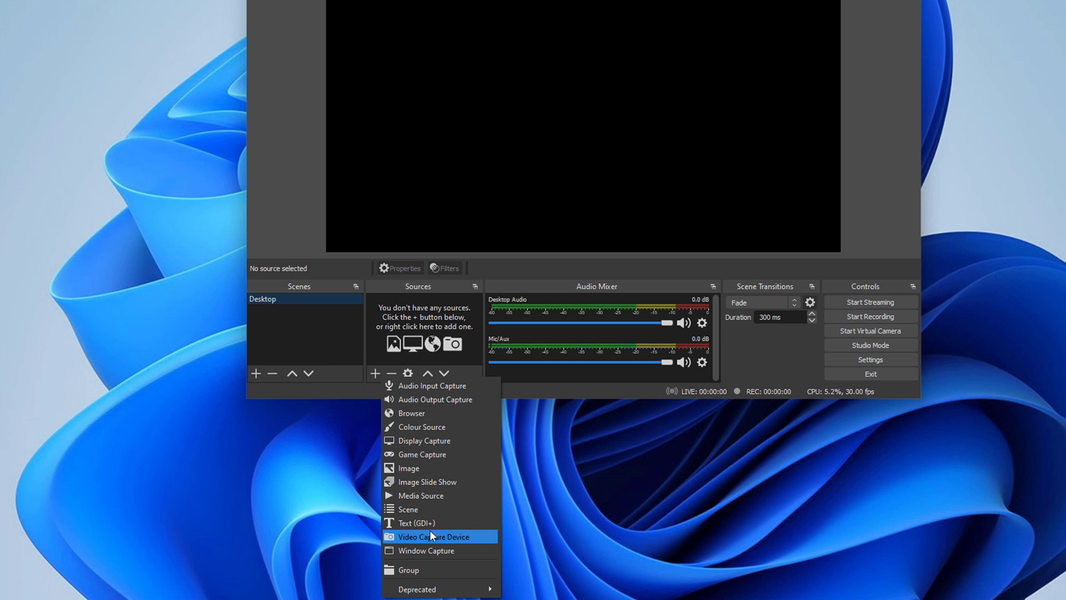
click(442, 440)
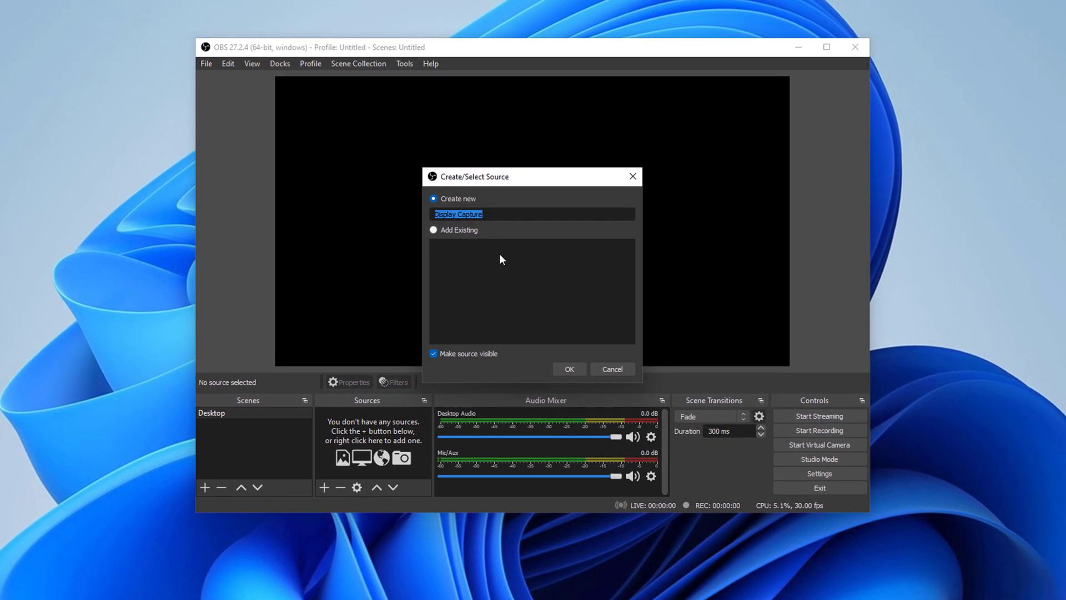
click(432, 230)
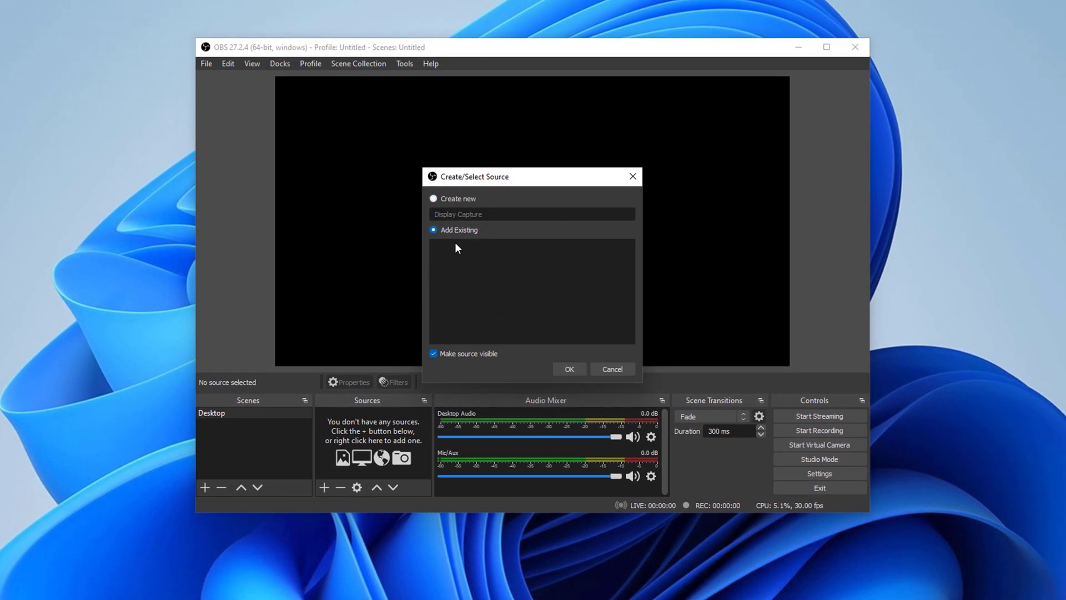
click(434, 200)
triple_click(445, 216)
click(504, 219)
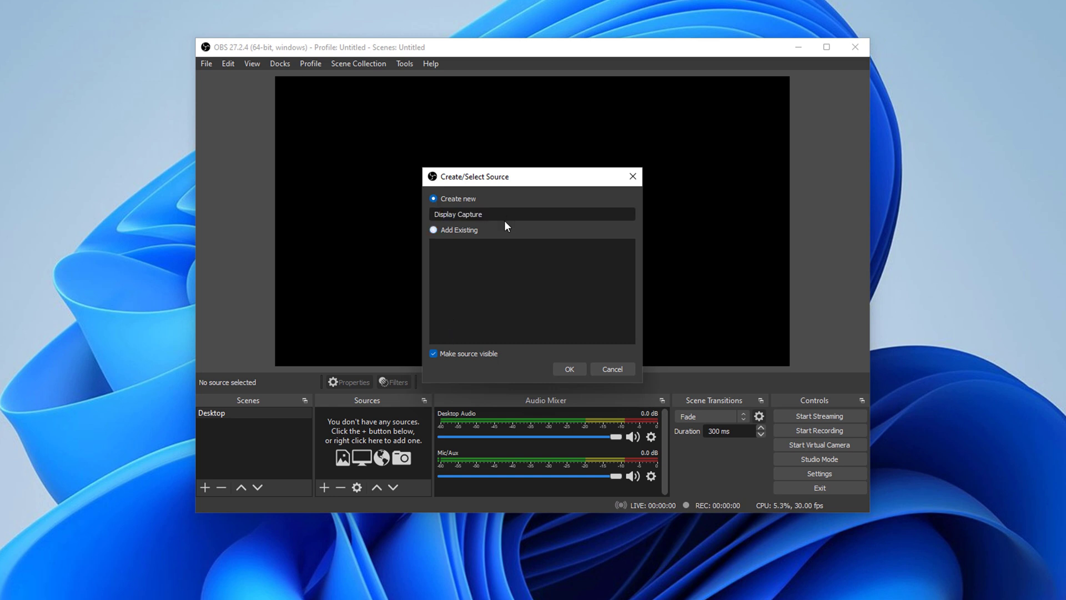
click(570, 369)
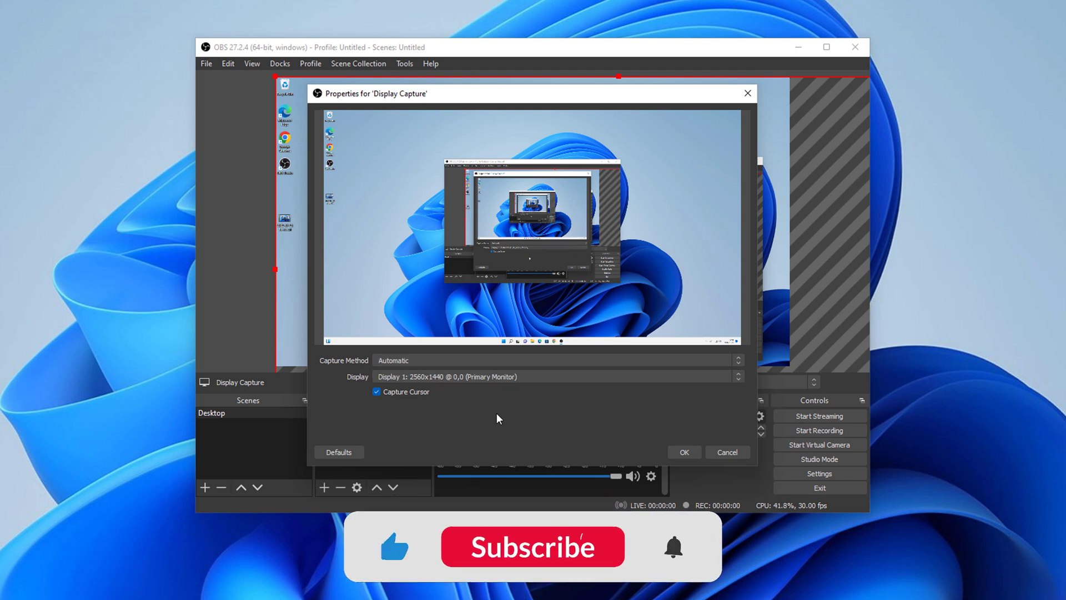
Keep Display 1 (Primary Monitor, 2560x1440) as the captured display and accept the properties.
click(446, 376)
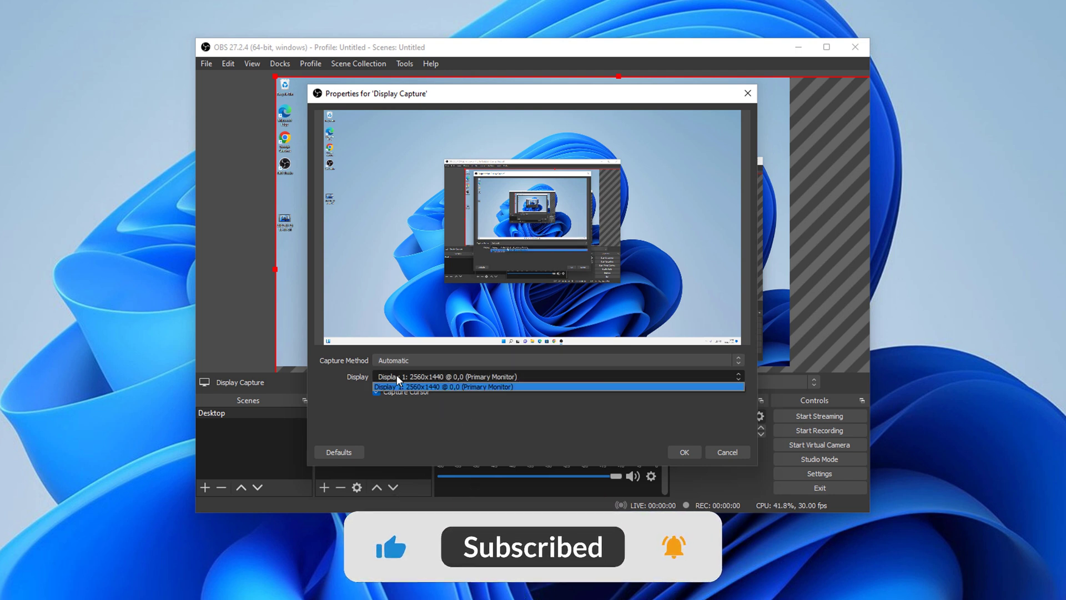
click(404, 406)
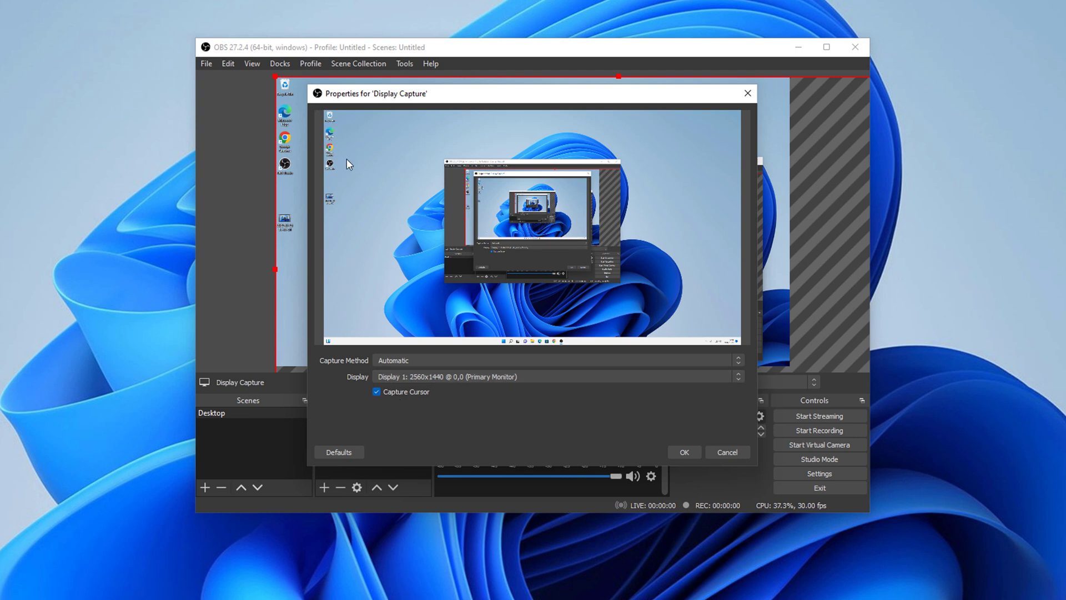
click(689, 451)
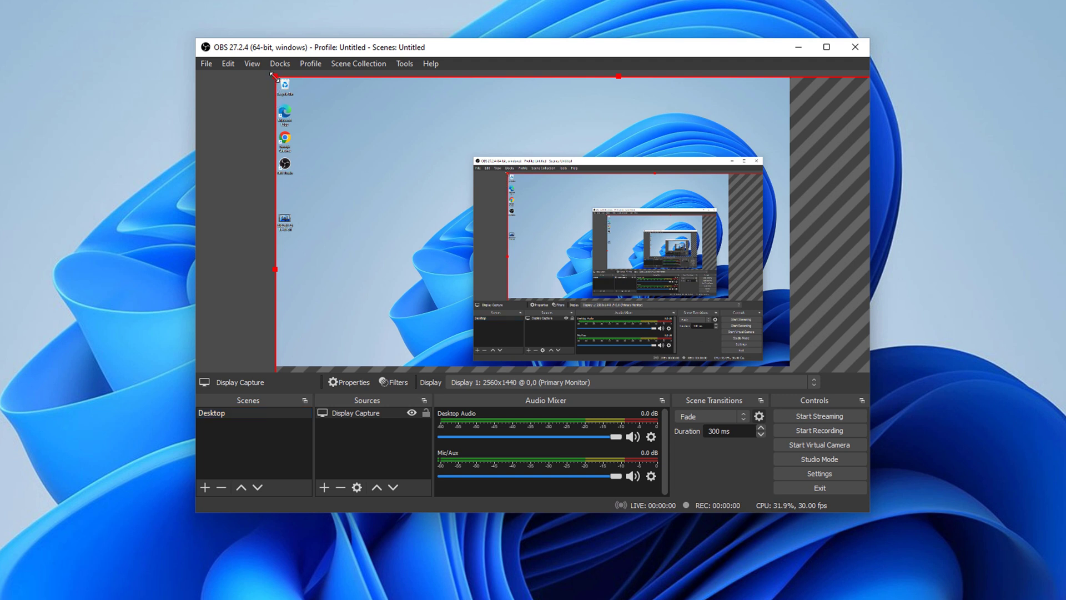
Scale the Display Capture down and align it to the top-left so it exactly fills the canvas.
drag(275, 76, 513, 214)
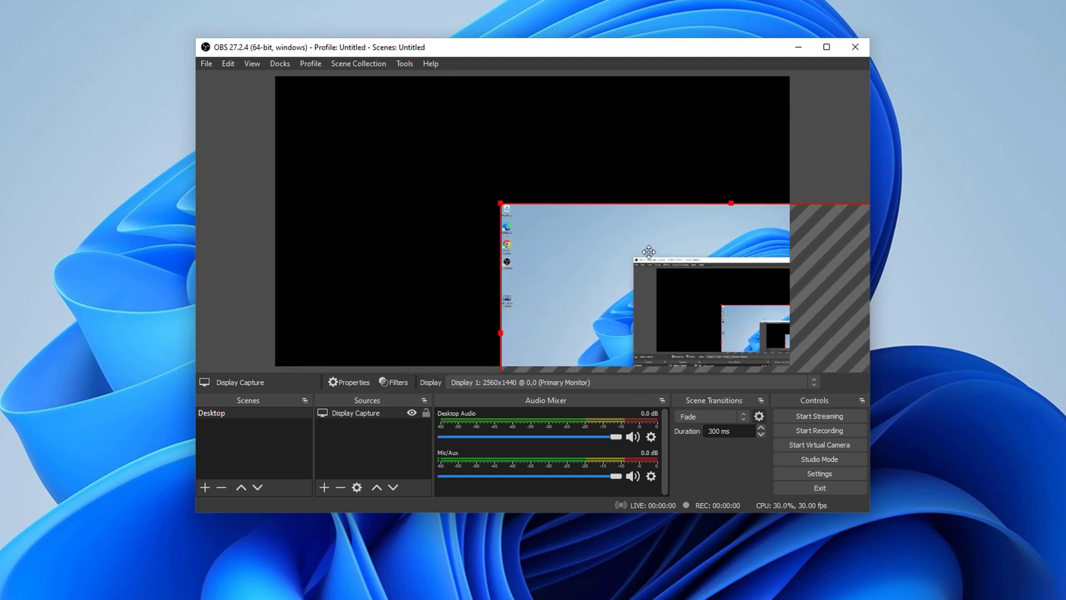
drag(647, 253, 421, 129)
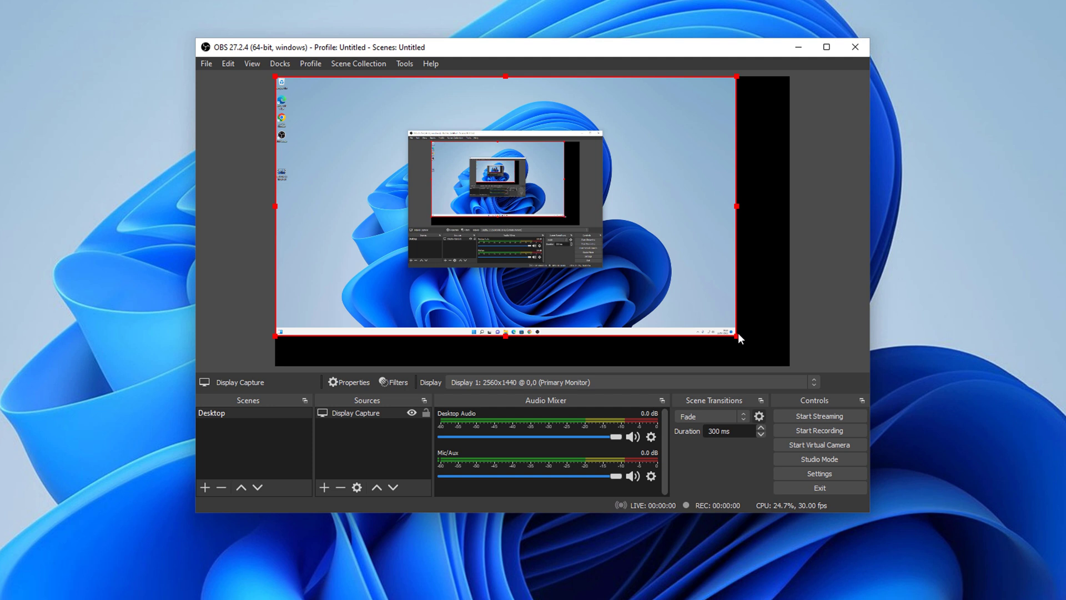
drag(738, 336, 790, 366)
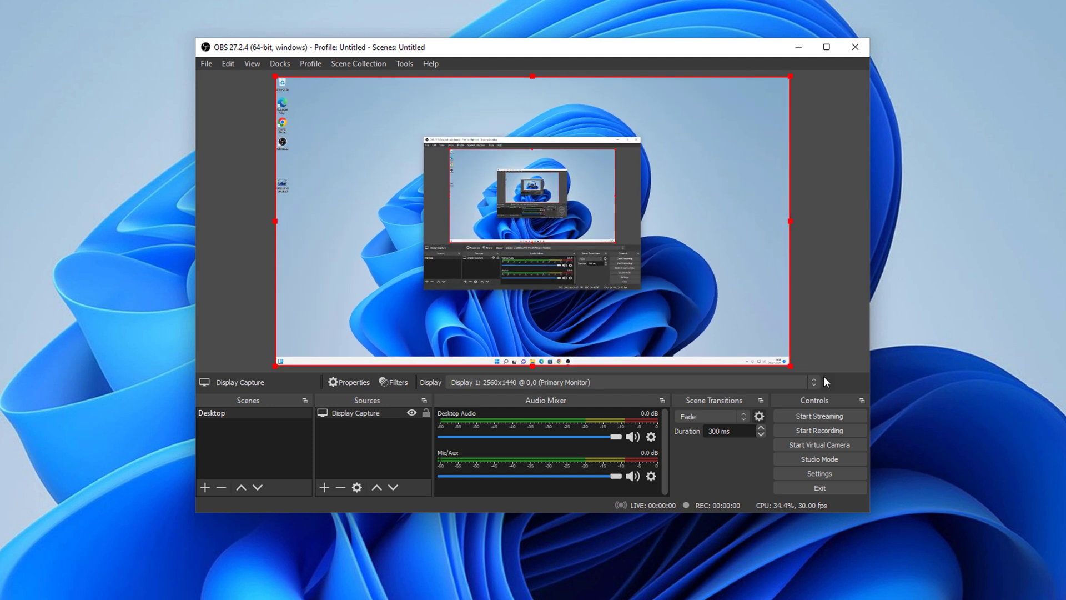
Deselect the capture and confirm the Mic/Aux input's device stays on Default in its properties.
click(841, 302)
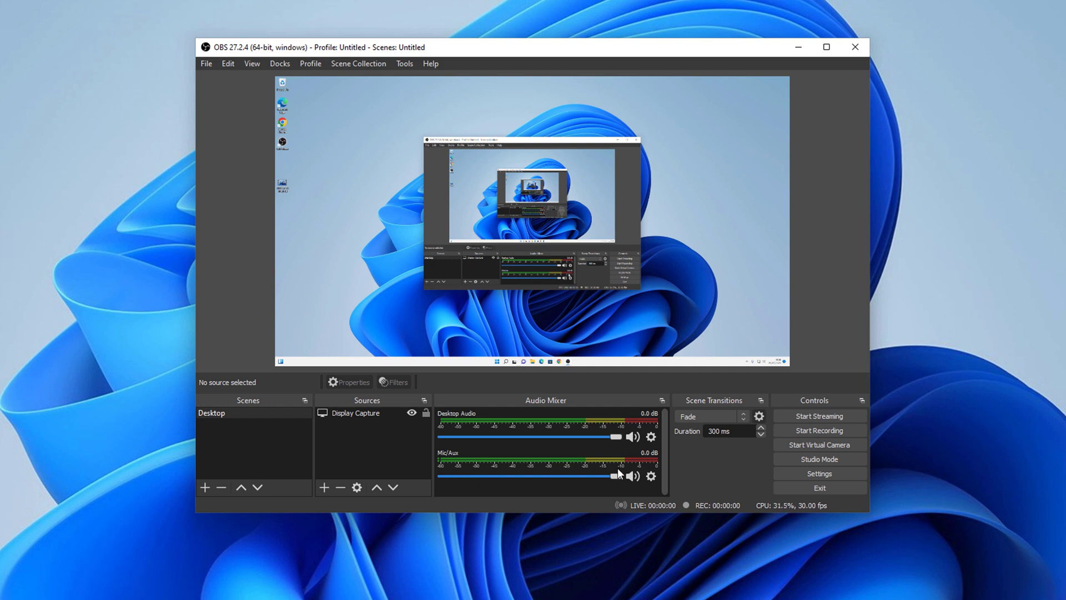
click(652, 477)
click(688, 599)
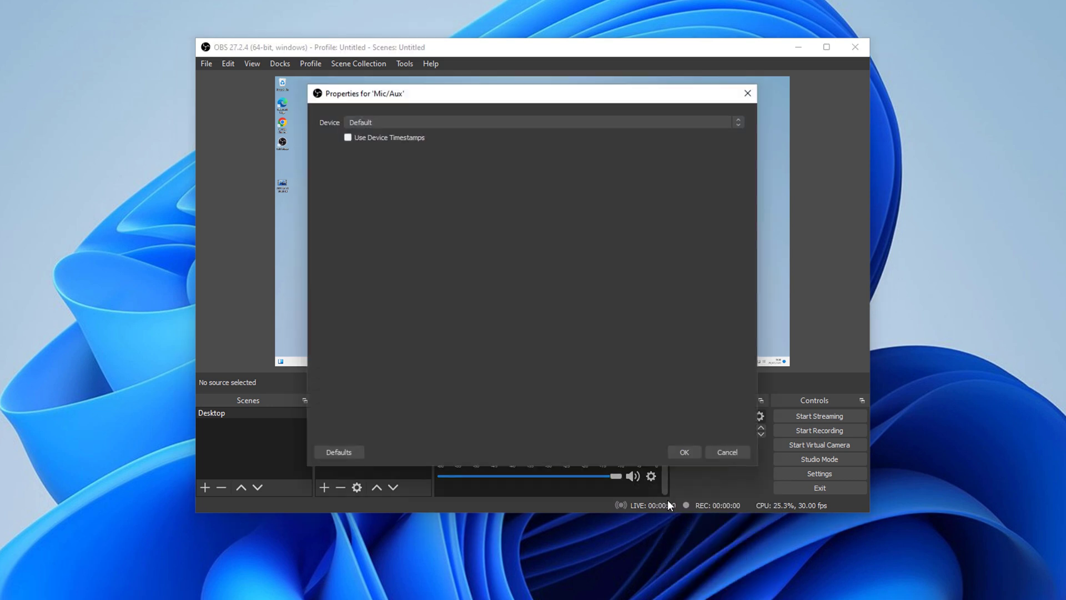
click(404, 123)
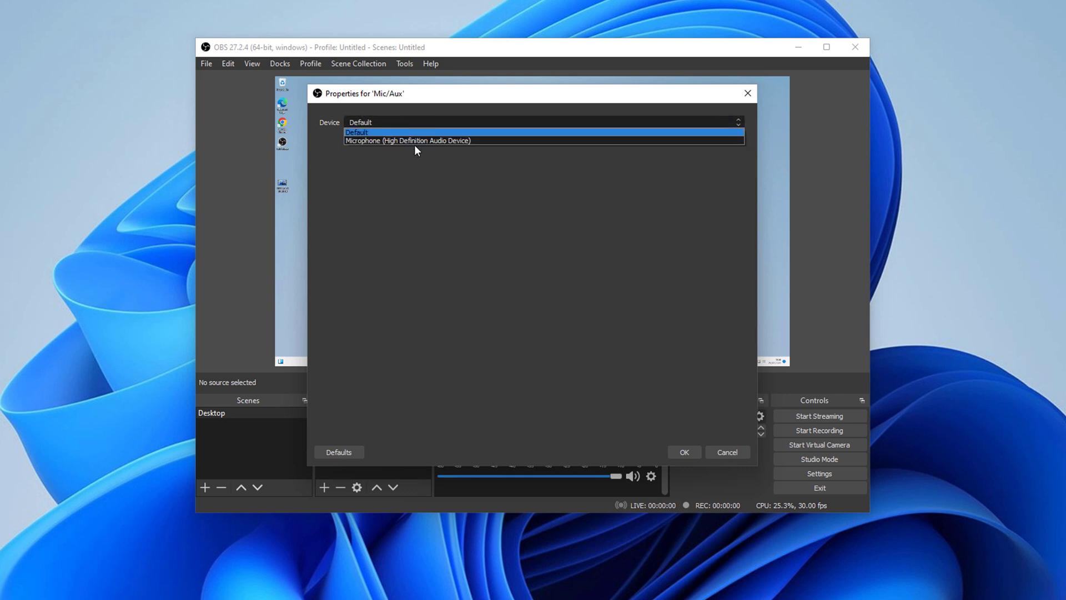
click(434, 132)
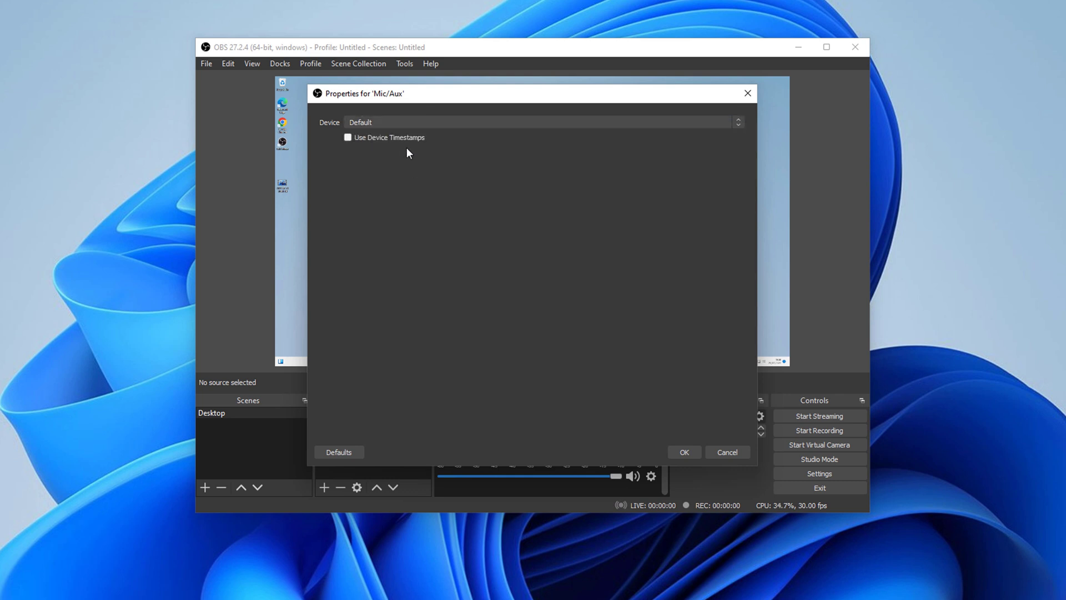
click(696, 453)
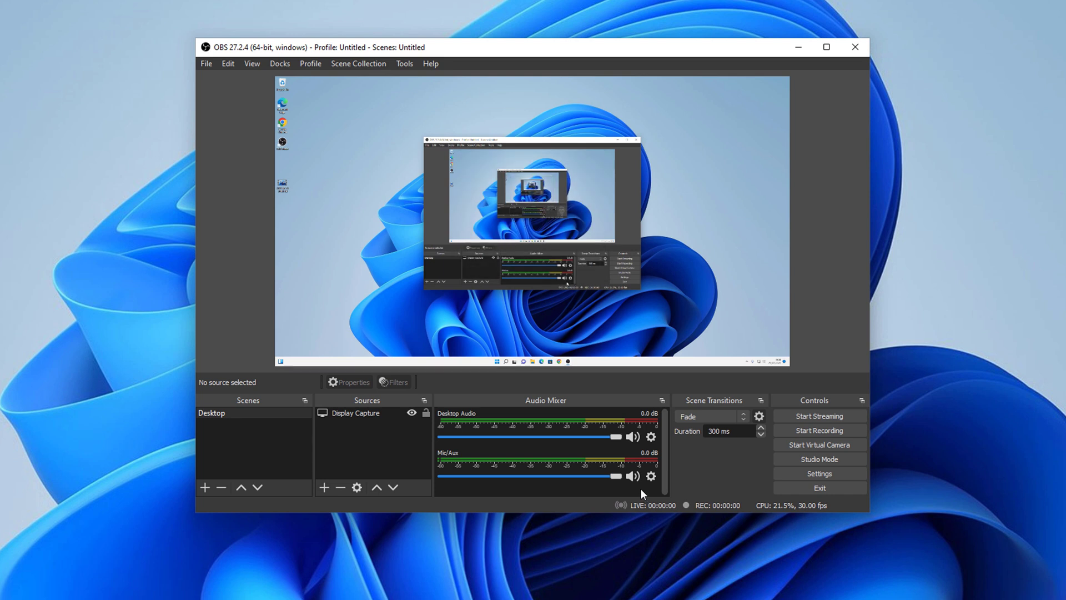
Leave Mic/Aux unmuted and record an ~11-second test clip, saved to the Desktop as an mkv.
click(634, 477)
click(634, 481)
click(638, 476)
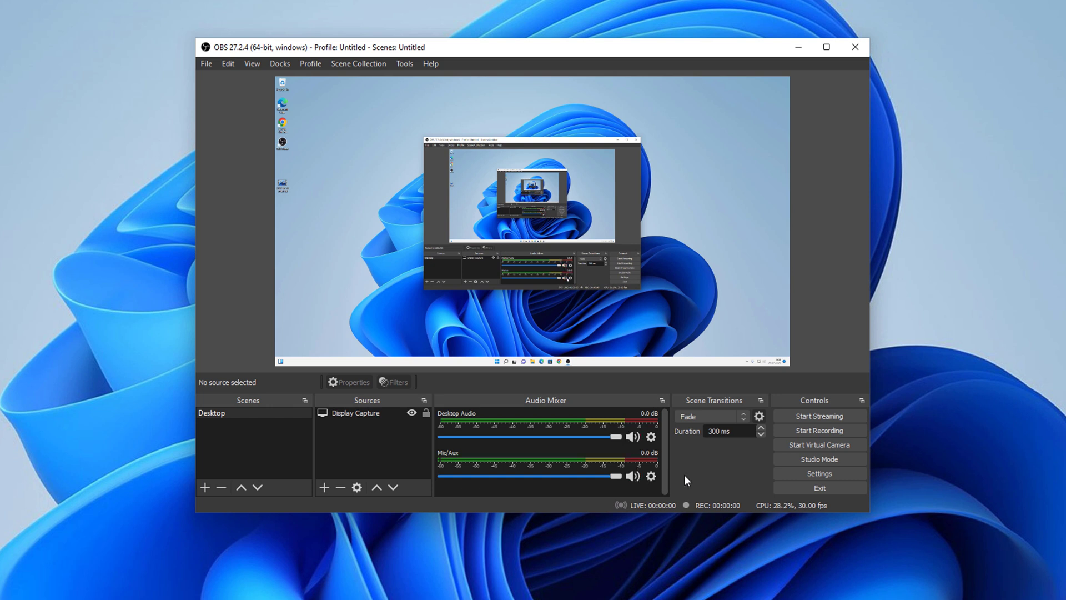
click(836, 432)
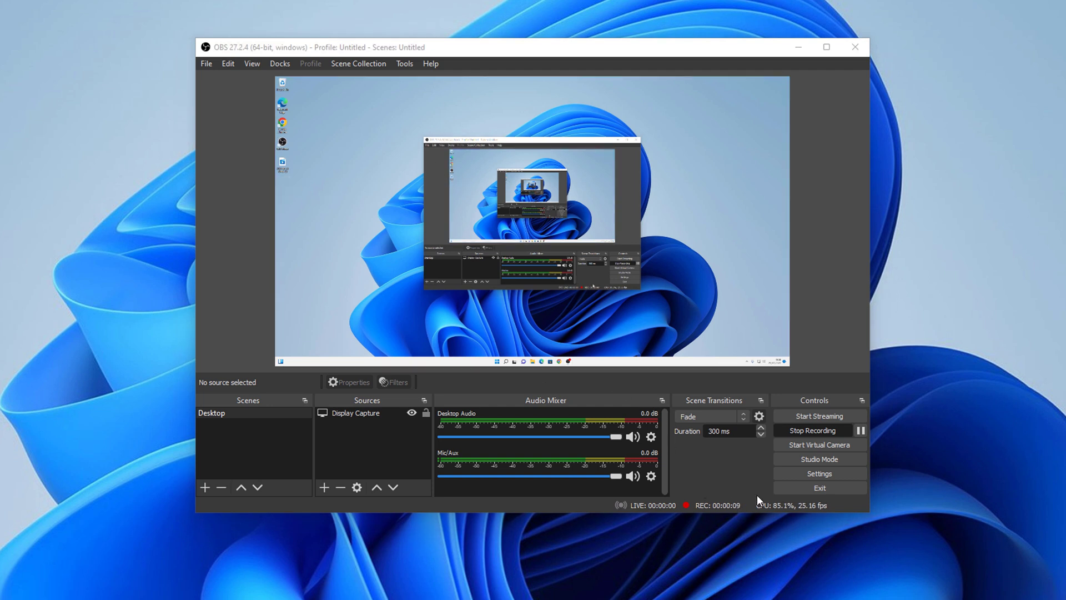
click(814, 431)
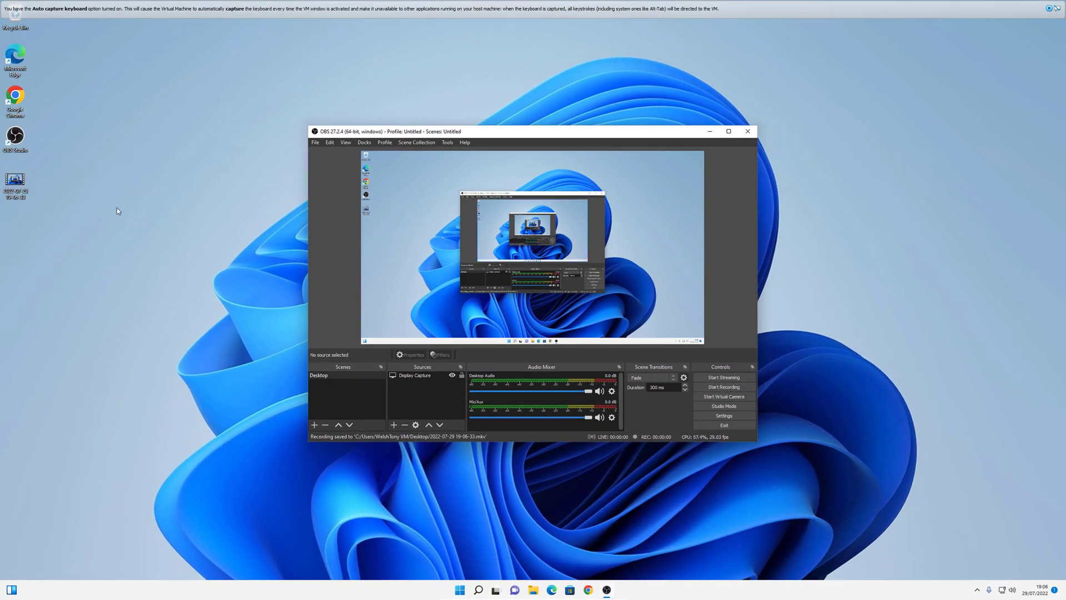
Play the 10-second test recording from the desktop in Windows Media Player, then close the player.
click(24, 191)
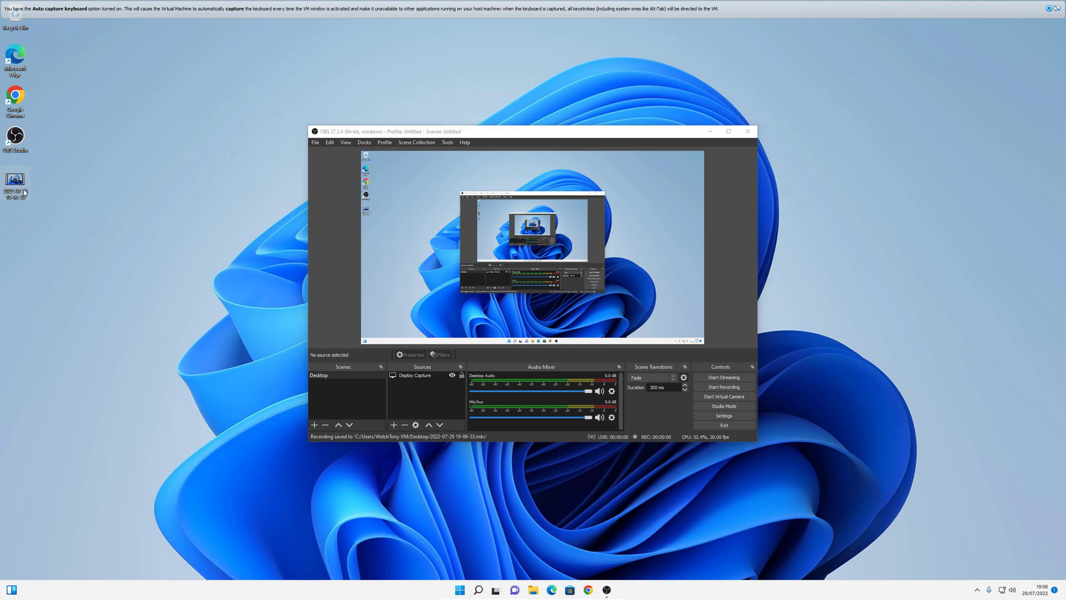
double_click(24, 192)
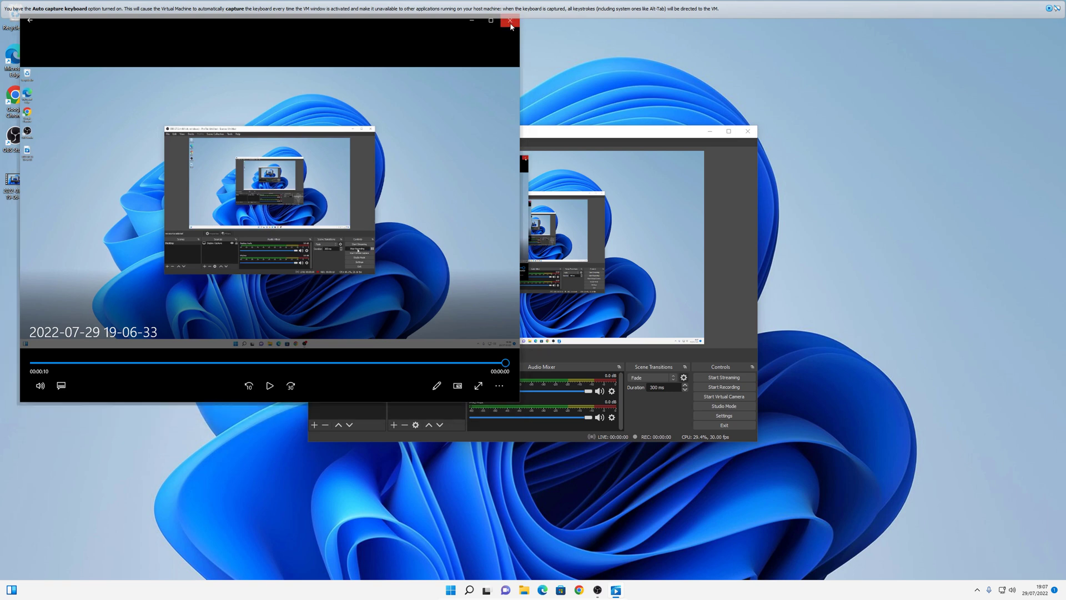
click(510, 22)
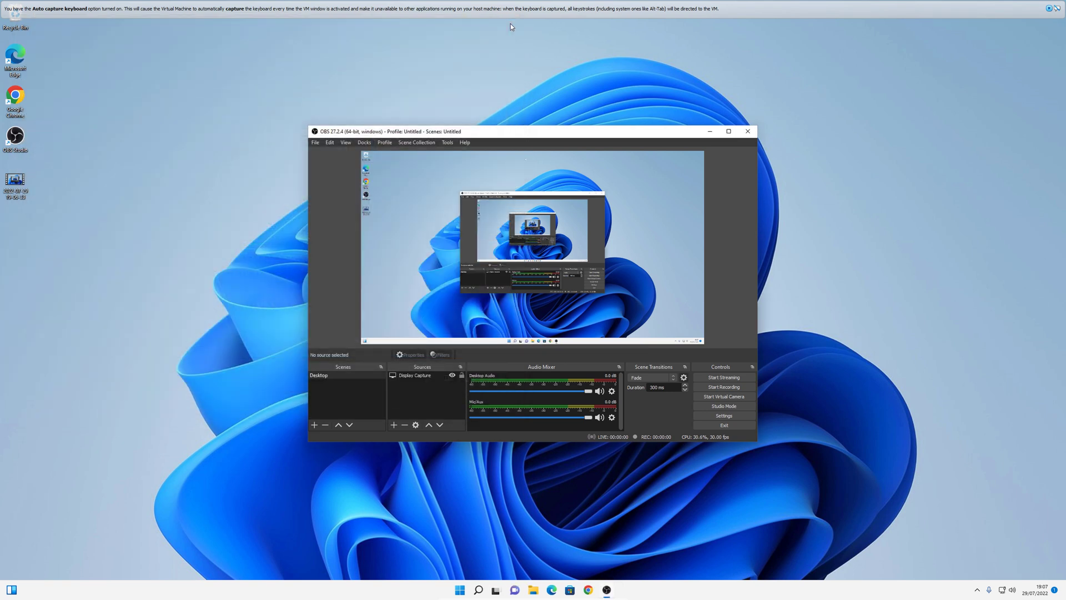